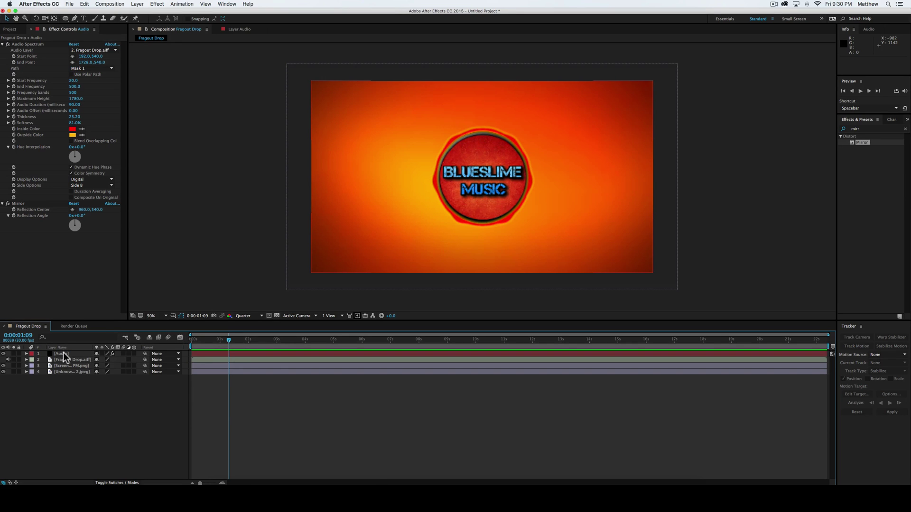
Step: Delete the orange Unknown copy 2.jpeg background layer and select the three remaining layers
{"action": "left_click", "coordinate": [67, 369]}
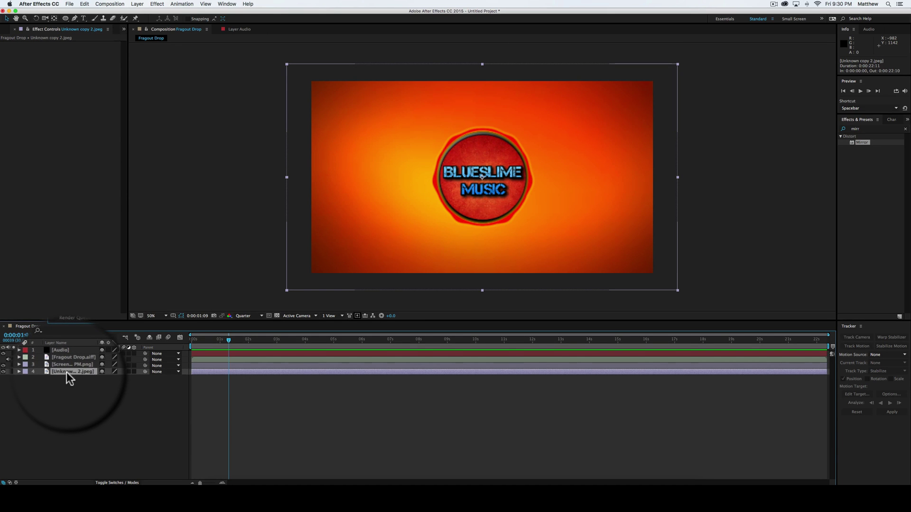
{"action": "key", "text": "BackSpace"}
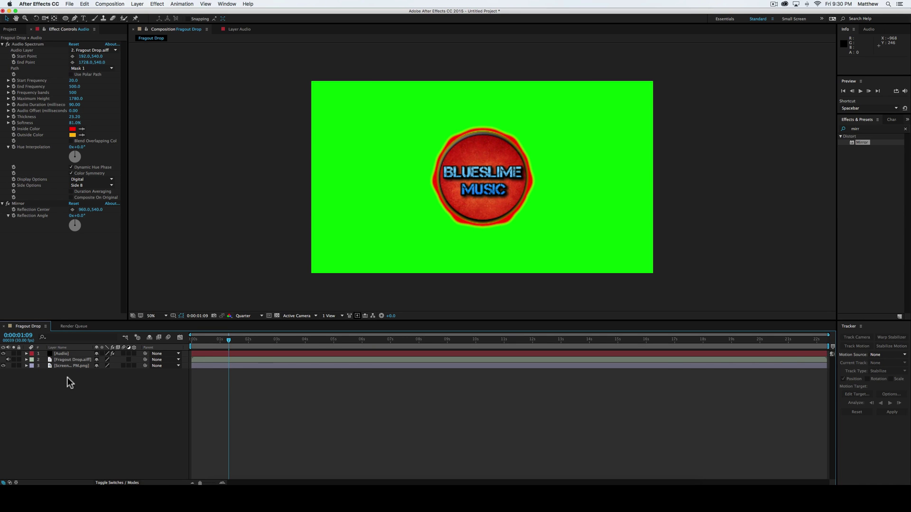
{"action": "left_click_drag", "start_coordinate": [67, 378], "coordinate": [67, 354]}
Step: Pre-compose the Audio, Fragout Drop.aiff and logo layers into a precomp named 'Main Effect'
{"action": "right_click", "coordinate": [67, 354]}
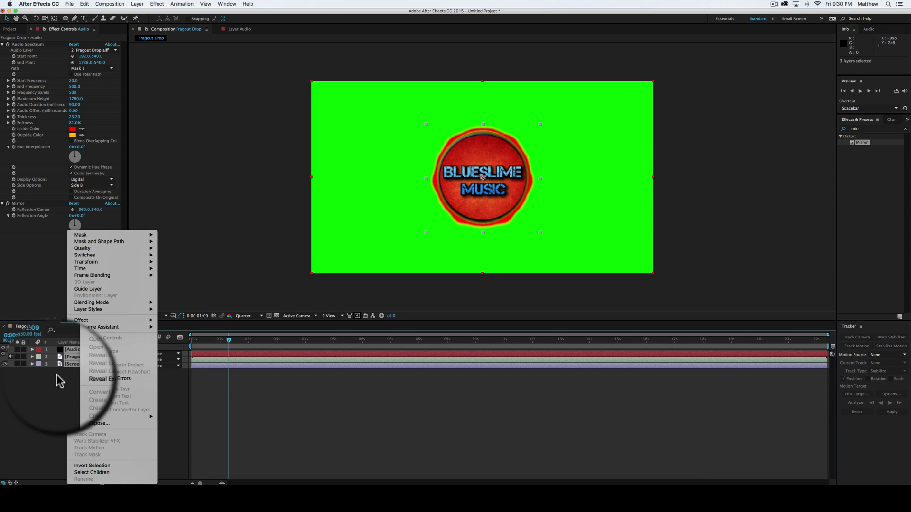
{"action": "left_click", "coordinate": [90, 423]}
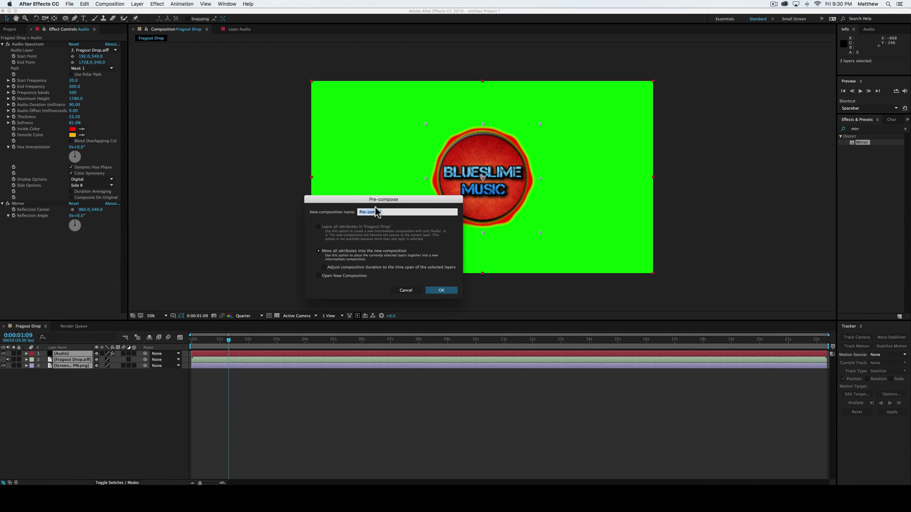
{"action": "key", "text": "BackSpace"}
{"action": "type", "text": "Main "}
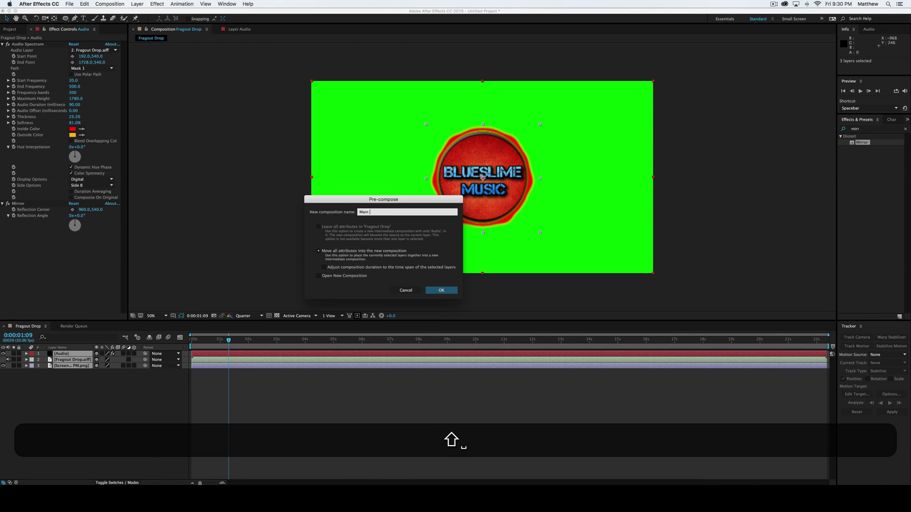
{"action": "type", "text": "Effect"}
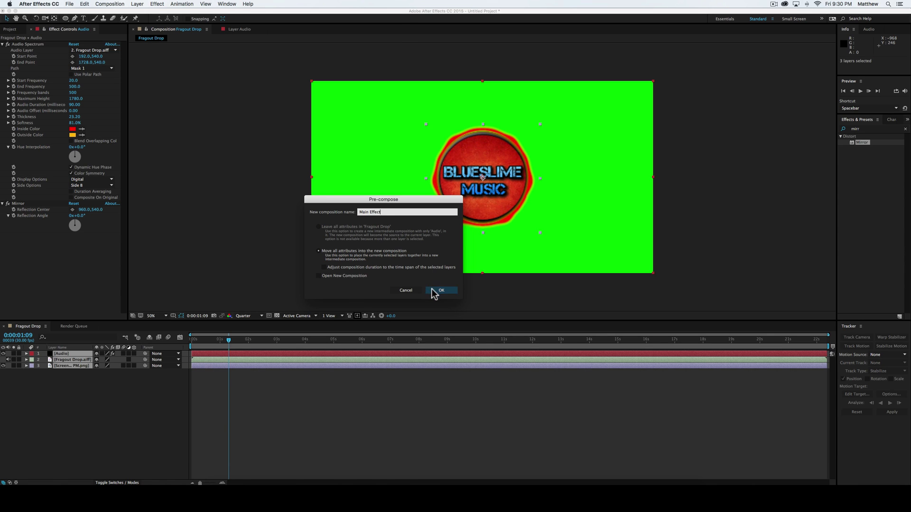
{"action": "left_click", "coordinate": [435, 291]}
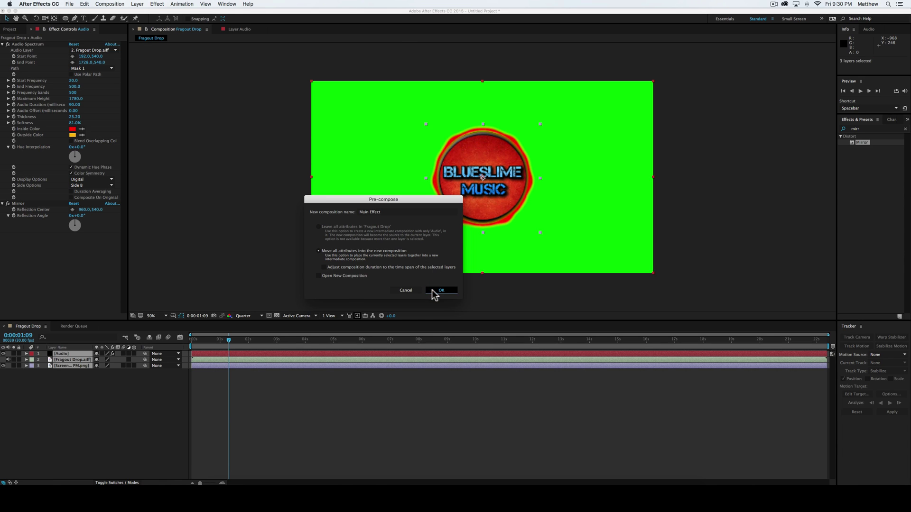
Step: Place Unknown copy 2.jpeg beneath Main Effect, scale it to fill the frame, and select Main Effect
{"action": "left_click", "coordinate": [96, 374]}
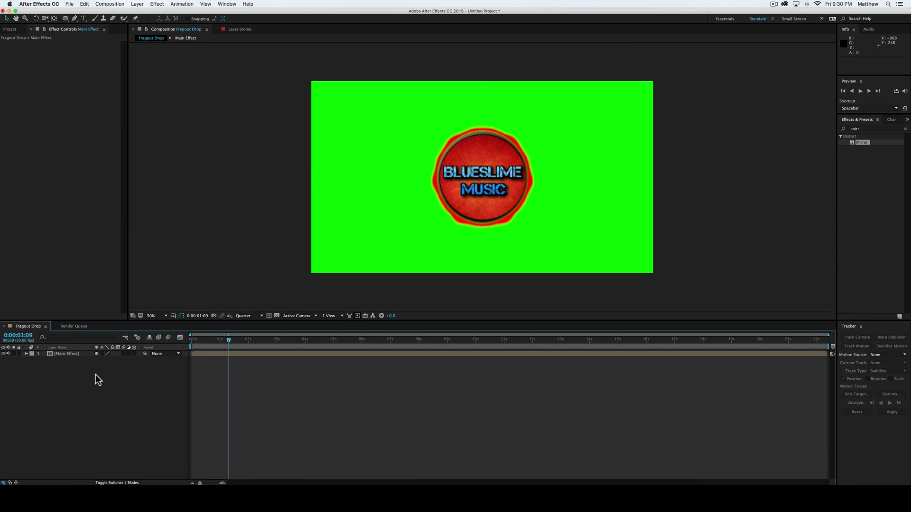
{"action": "left_click", "coordinate": [10, 31]}
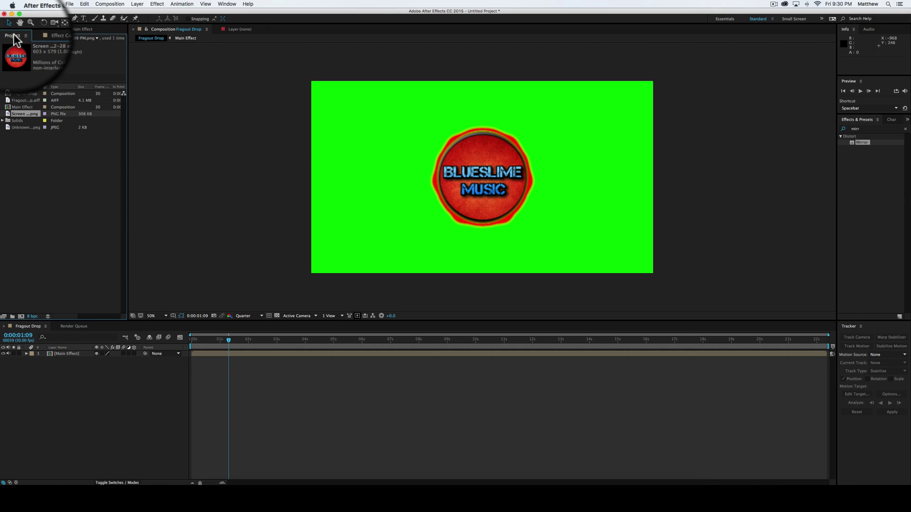
{"action": "left_click", "coordinate": [30, 128]}
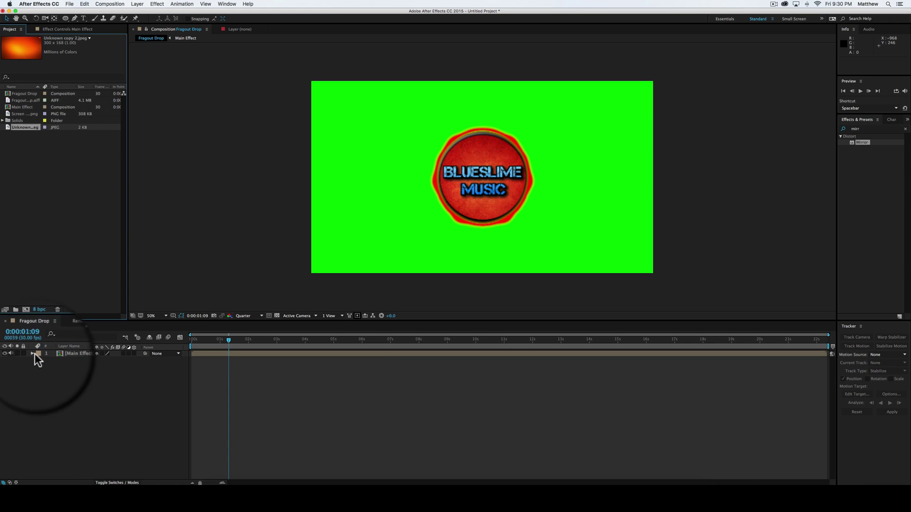
{"action": "mouse_move", "coordinate": [35, 354]}
{"action": "left_mouse_down"}
{"action": "mouse_move", "coordinate": [41, 376]}
{"action": "mouse_move", "coordinate": [34, 362]}
{"action": "left_mouse_up"}
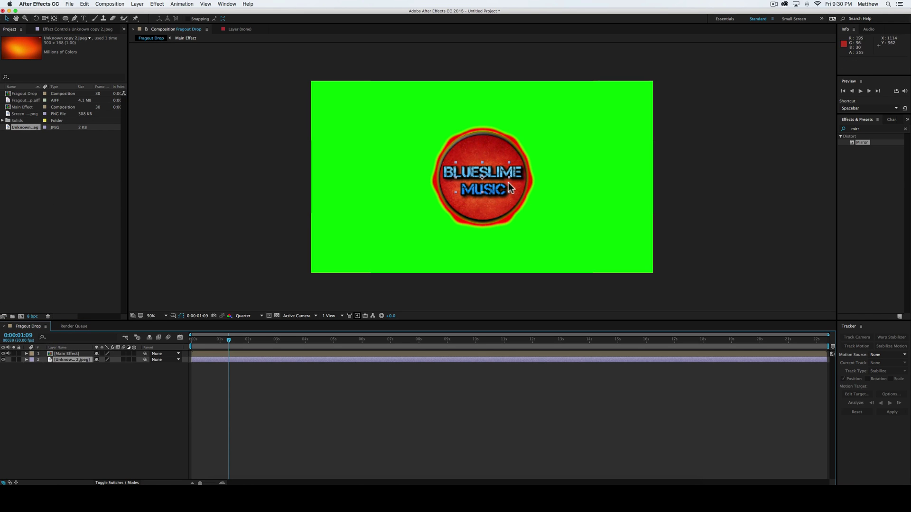
{"action": "left_click_drag", "start_coordinate": [507, 190], "coordinate": [668, 297]}
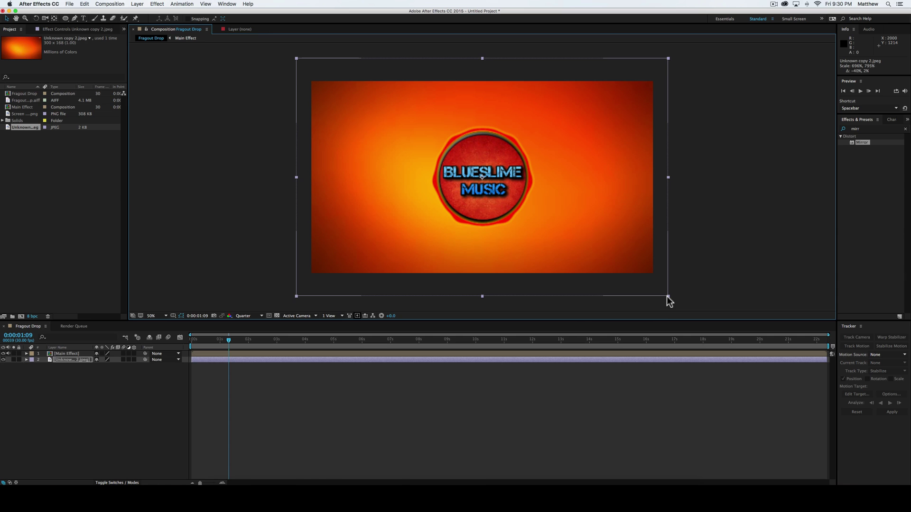
{"action": "left_click", "coordinate": [93, 431]}
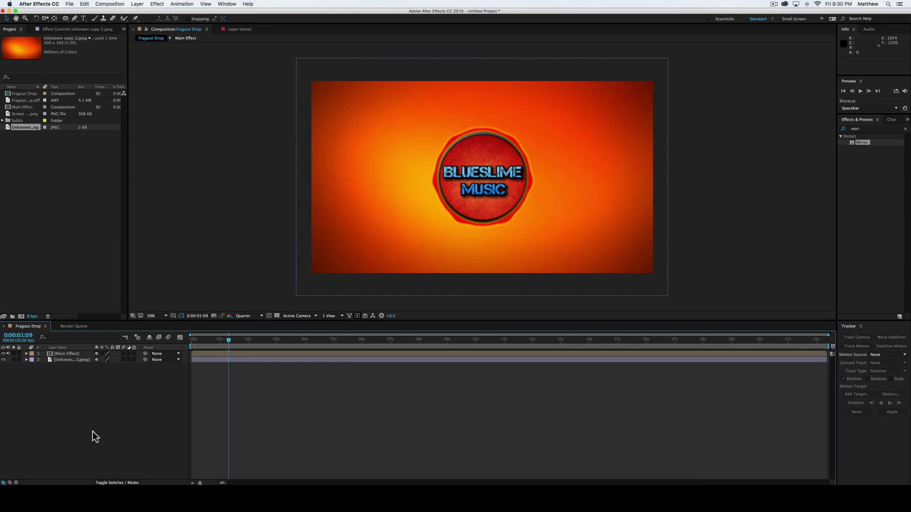
{"action": "left_click", "coordinate": [60, 354]}
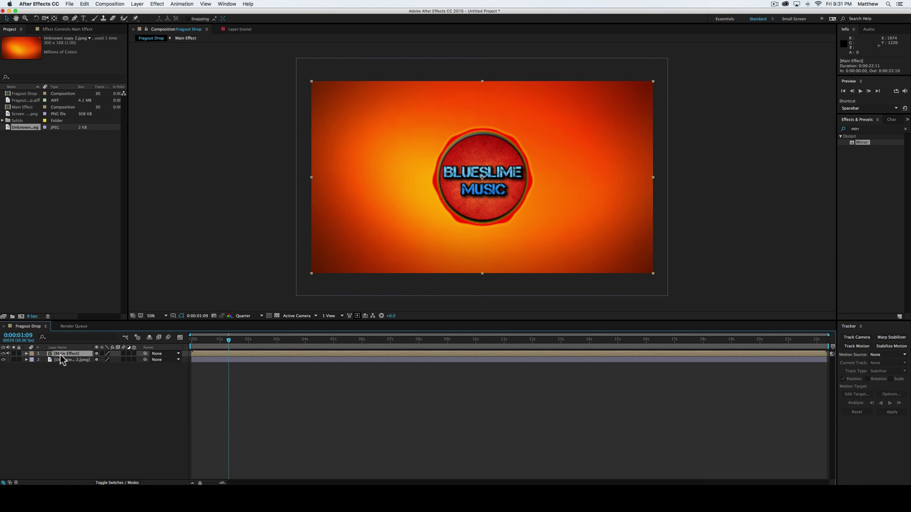
Step: Inside Main Effect, run Convert Audio to Keyframes on the Fragout Drop.aiff track
{"action": "double_click", "coordinate": [61, 355]}
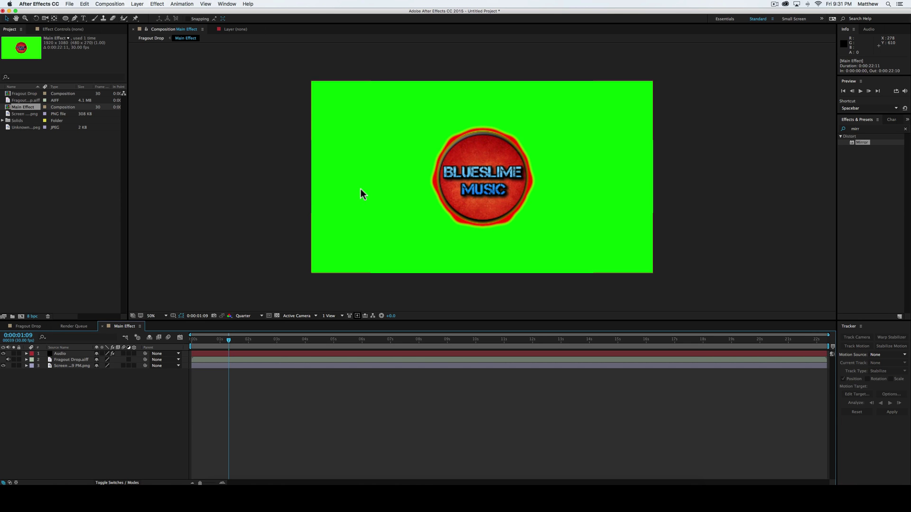
{"action": "left_click", "coordinate": [51, 354]}
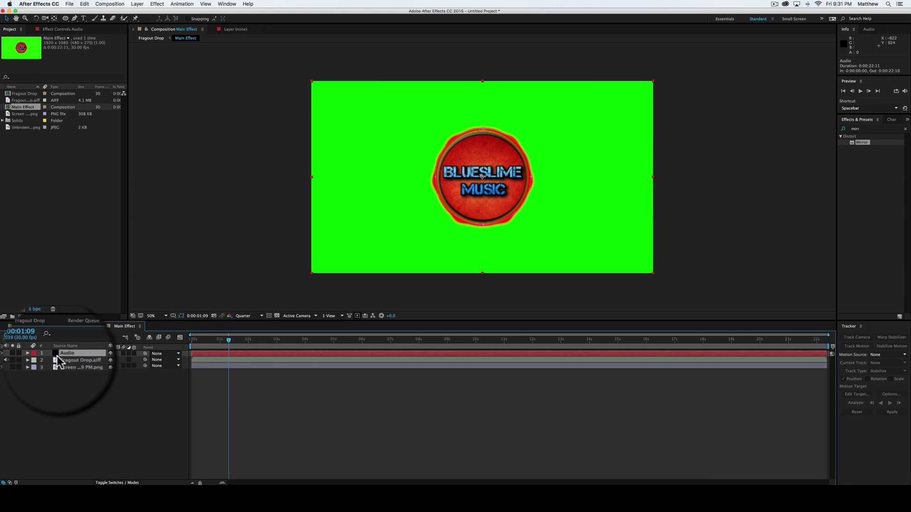
{"action": "left_click", "coordinate": [61, 360]}
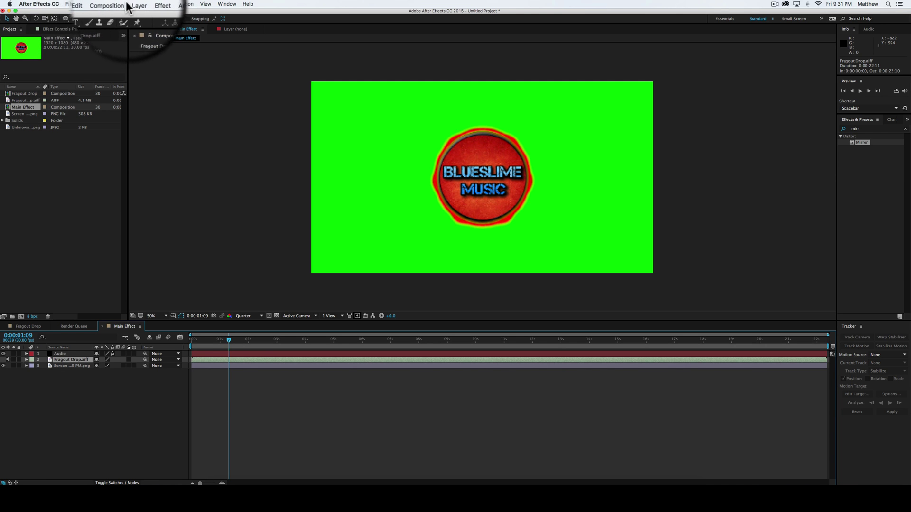
{"action": "left_click", "coordinate": [180, 7]}
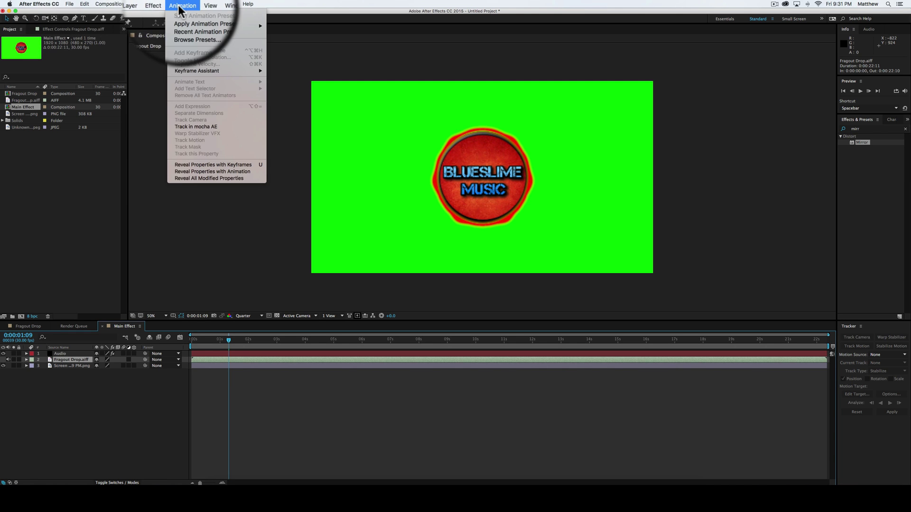
{"action": "mouse_move", "coordinate": [210, 72]}
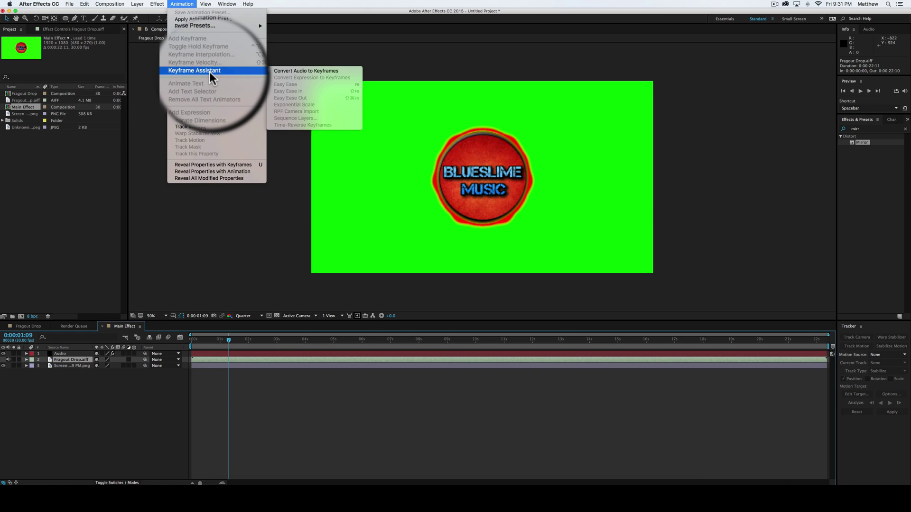
{"action": "left_click", "coordinate": [290, 70]}
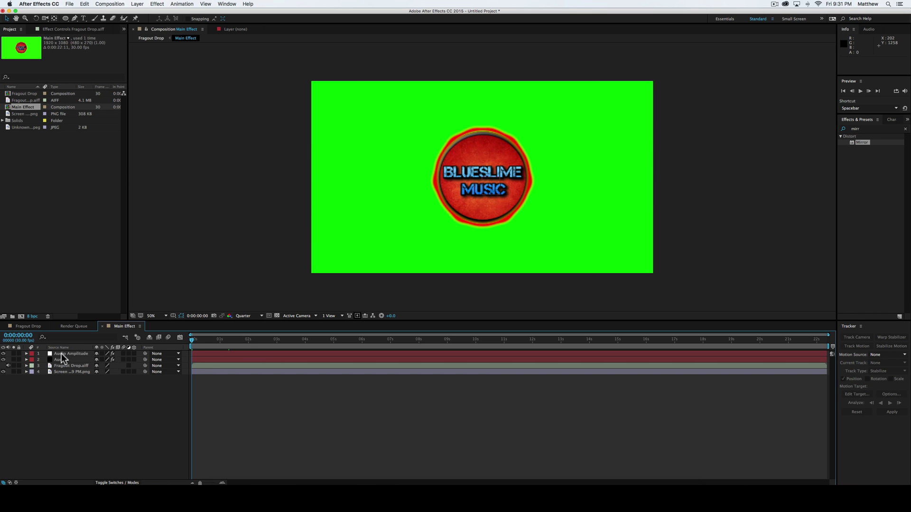
Step: Keep the Audio Amplitude layer positioned above the Audio layer
{"action": "left_click_drag", "start_coordinate": [60, 352], "coordinate": [60, 358]}
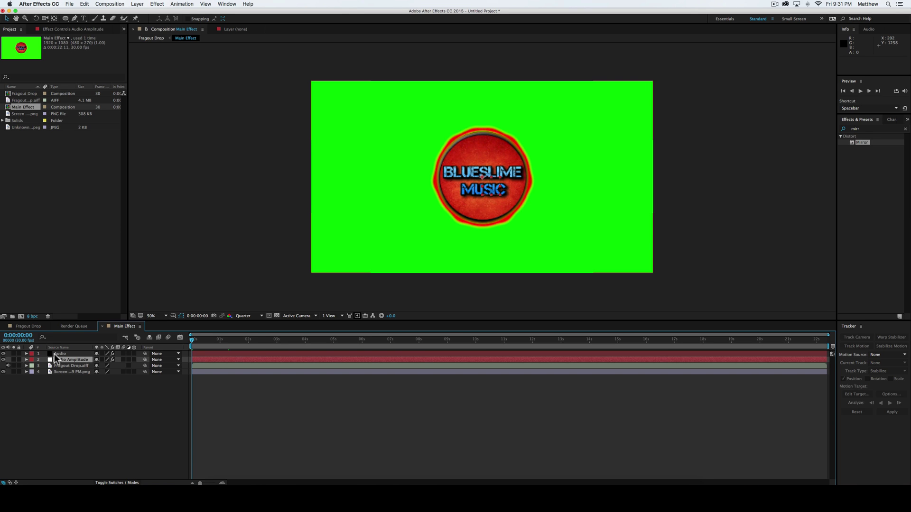
{"action": "left_click", "coordinate": [54, 354]}
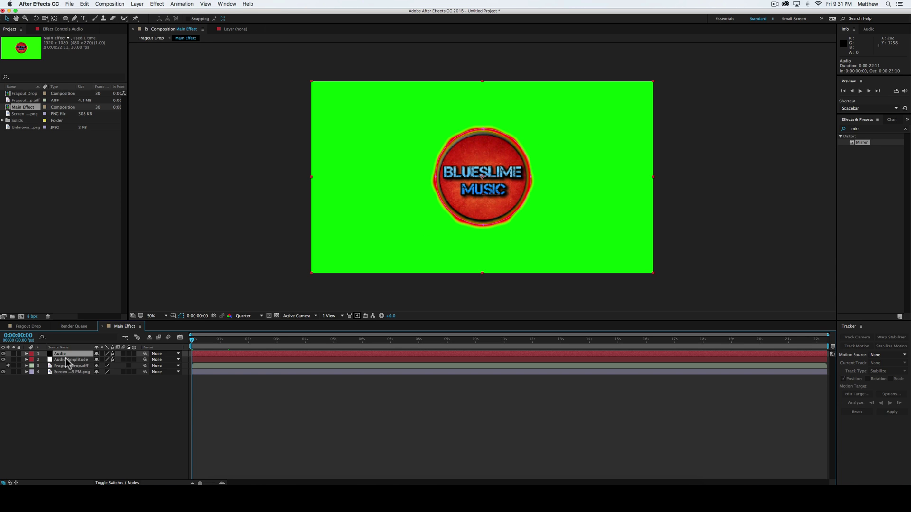
{"action": "left_click_drag", "start_coordinate": [66, 363], "coordinate": [68, 353]}
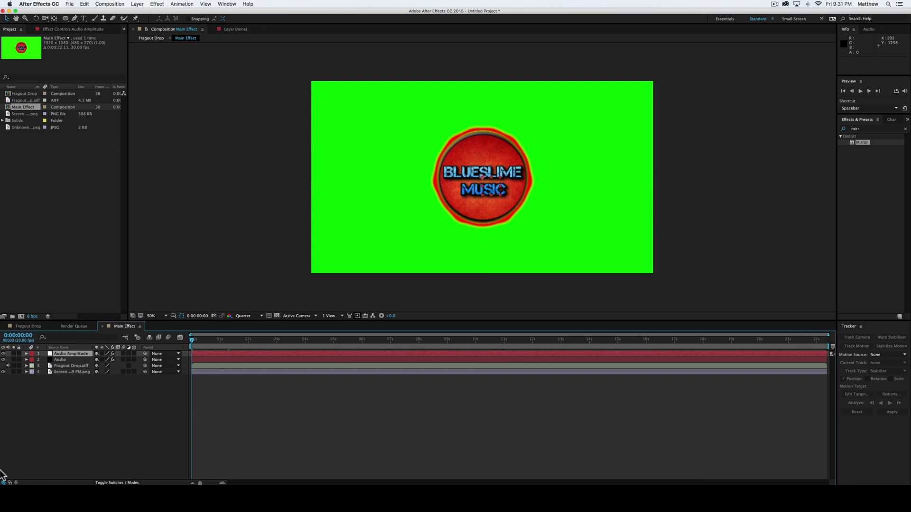
Step: Add a new Adjustment Layer at the top of the Main Effect layer stack
{"action": "right_click", "coordinate": [90, 400]}
{"action": "mouse_move", "coordinate": [137, 407]}
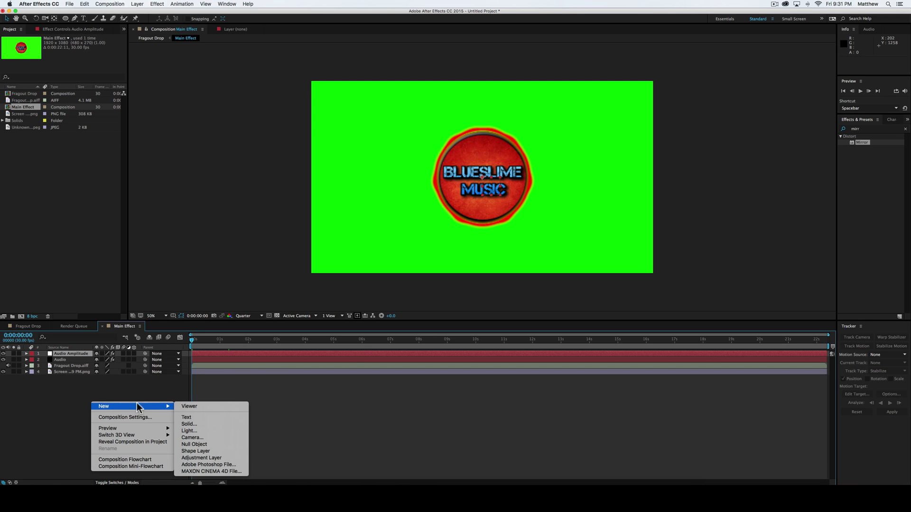
{"action": "left_click", "coordinate": [190, 424]}
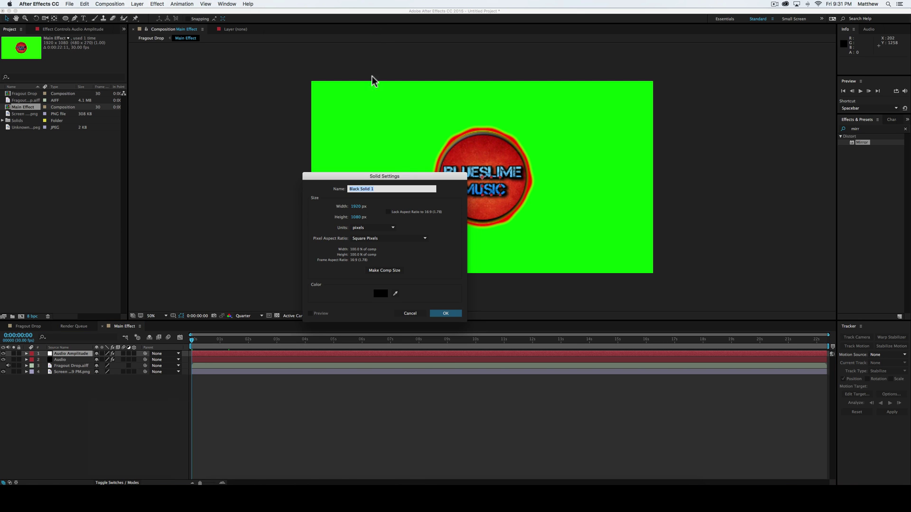
{"action": "left_click", "coordinate": [411, 314]}
{"action": "right_click", "coordinate": [156, 396]}
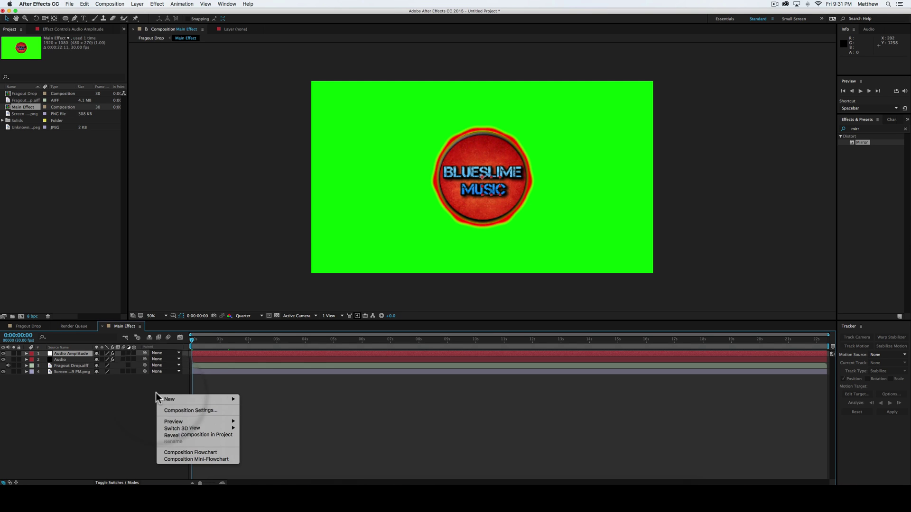
{"action": "mouse_move", "coordinate": [170, 400]}
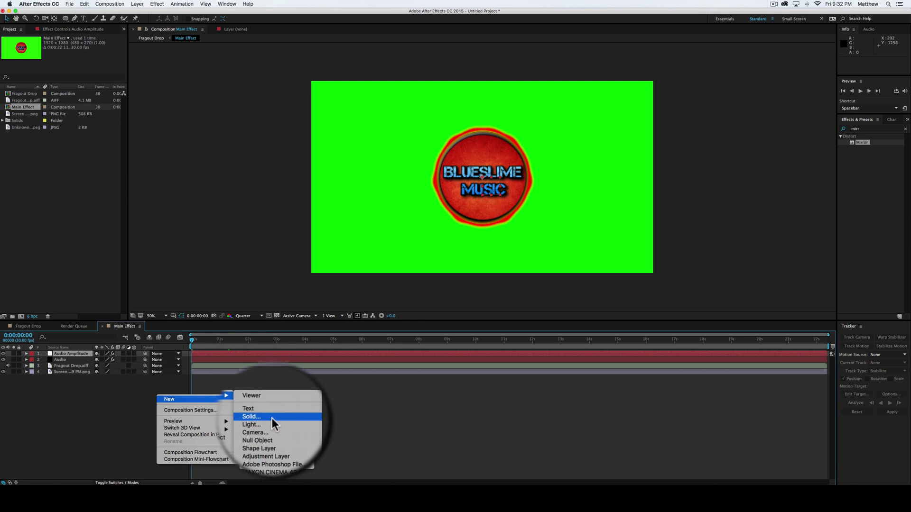
{"action": "left_click", "coordinate": [269, 448]}
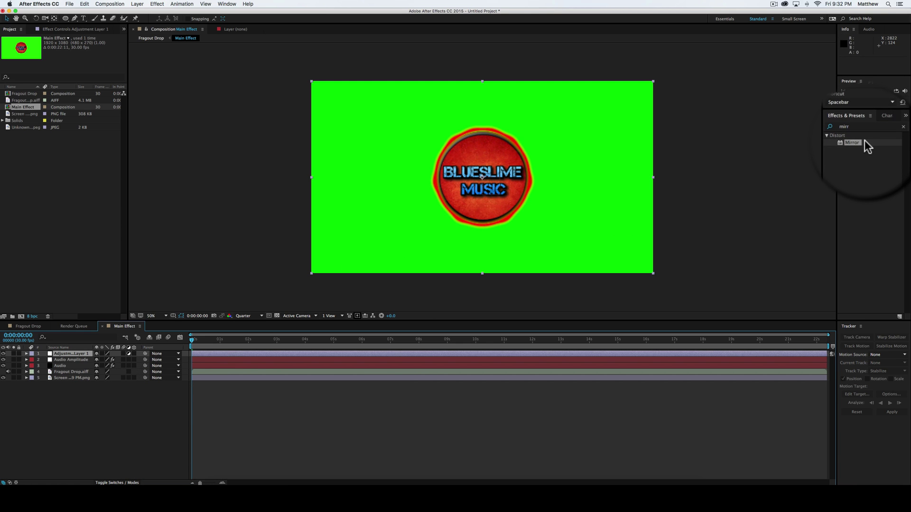
Step: Restore Adjustment Layer 1 and apply the Magnify effect, found by searching 'Mag'
{"action": "key", "text": "BackSpace"}
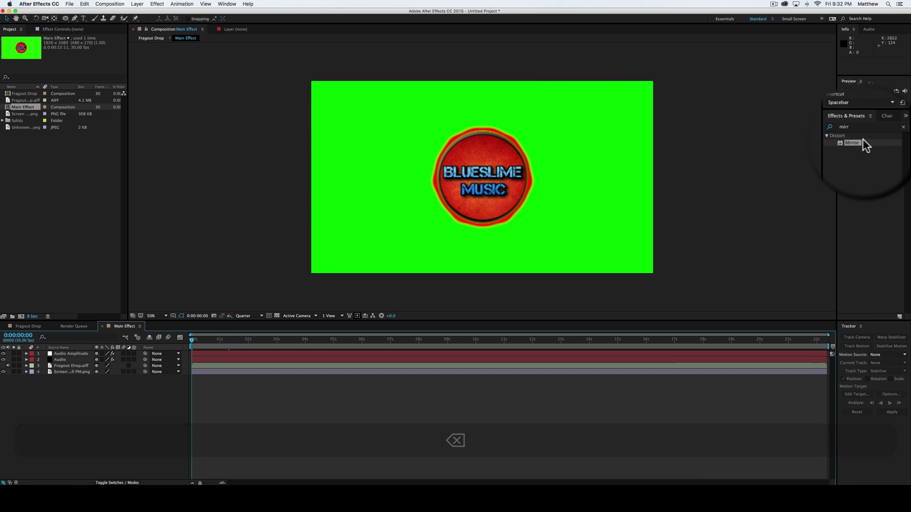
{"action": "key", "text": "super+z"}
{"action": "left_click", "coordinate": [858, 129]}
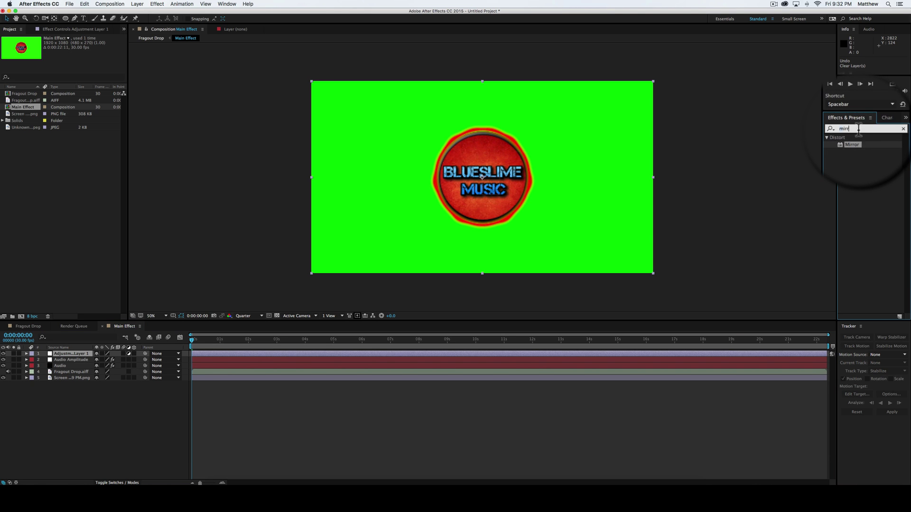
{"action": "key", "text": "BackSpace"}
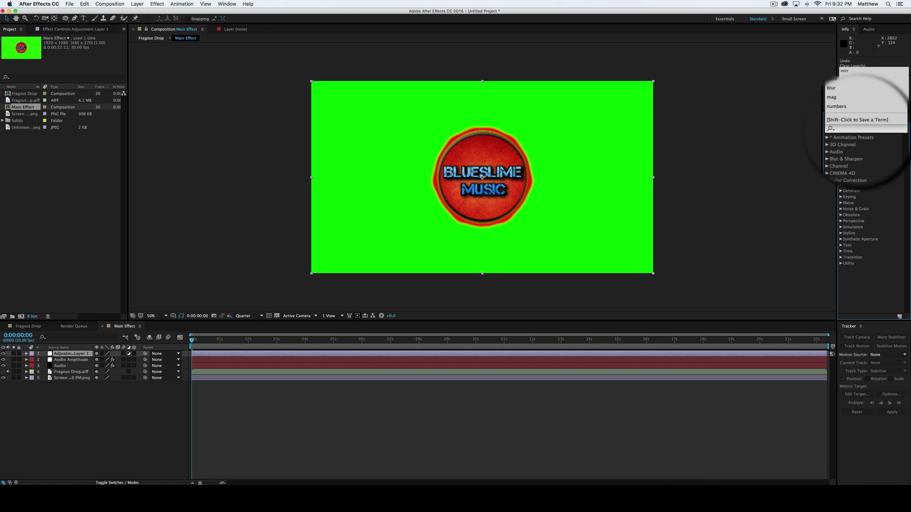
{"action": "left_click", "coordinate": [861, 129]}
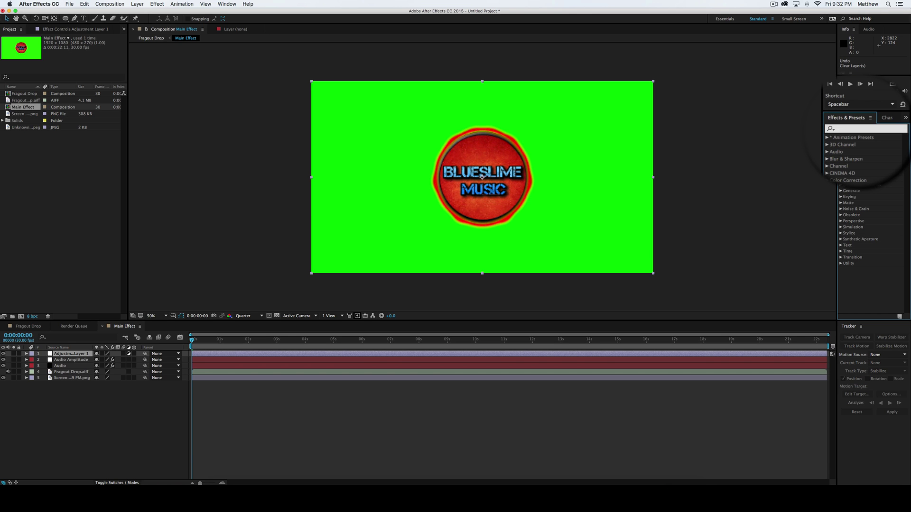
{"action": "type", "text": "M"}
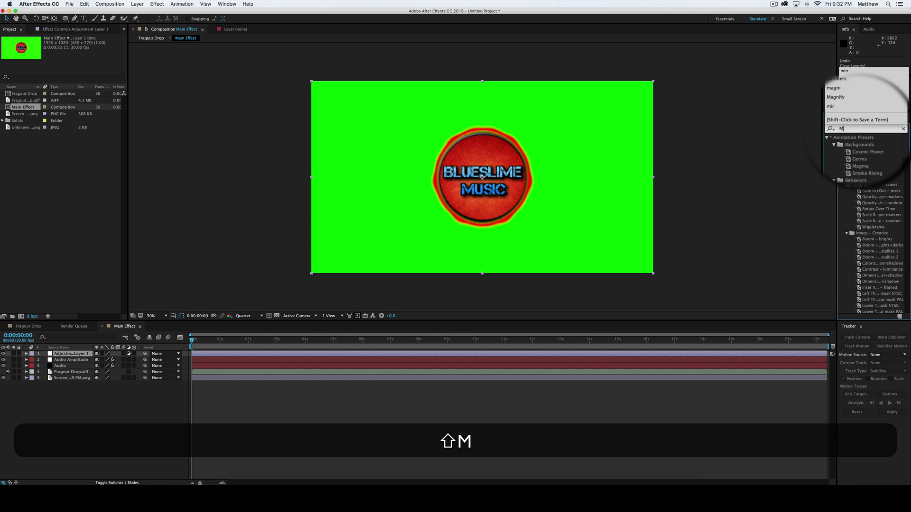
{"action": "type", "text": "ag"}
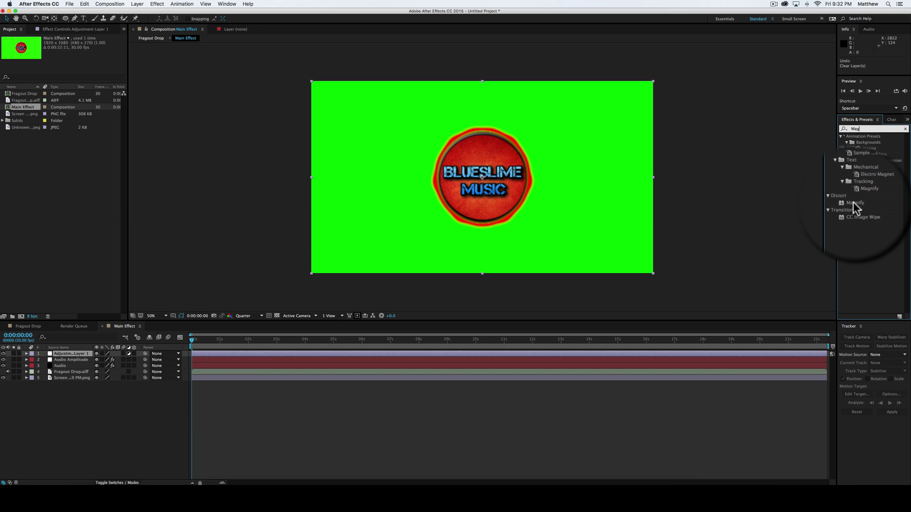
{"action": "left_click_drag", "start_coordinate": [854, 204], "coordinate": [232, 352]}
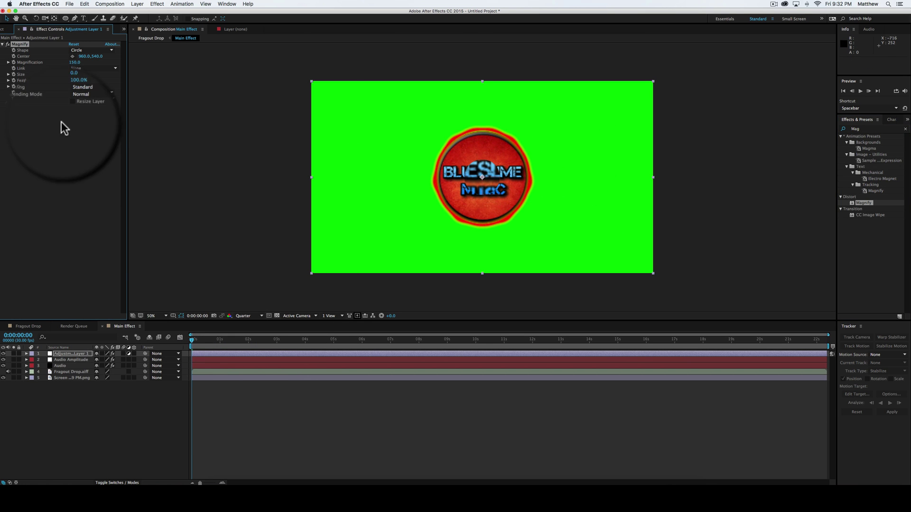
Step: Set Magnify Size to 1003 and Magnification to 100, then attach an expression to Magnification
{"action": "left_click_drag", "start_coordinate": [74, 74], "coordinate": [405, 81]}
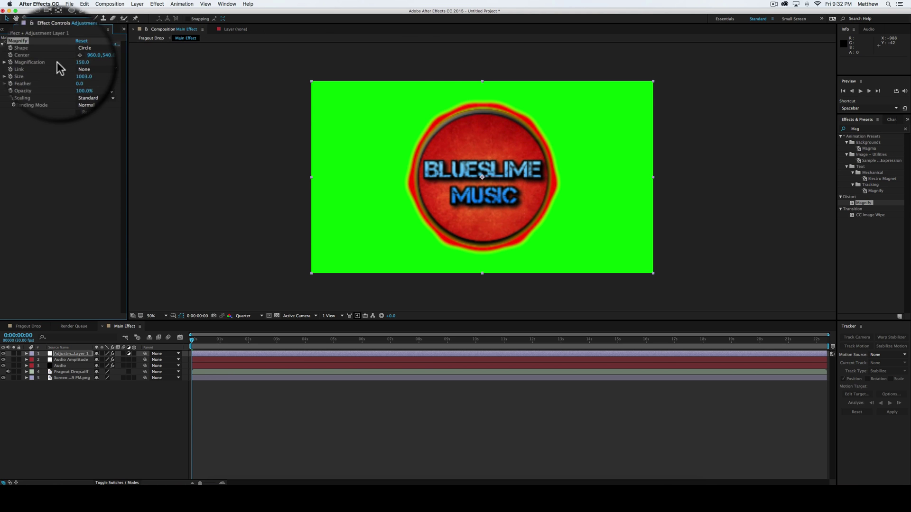
{"action": "left_click", "coordinate": [83, 62]}
{"action": "type", "text": "100"}
{"action": "key", "text": "Return"}
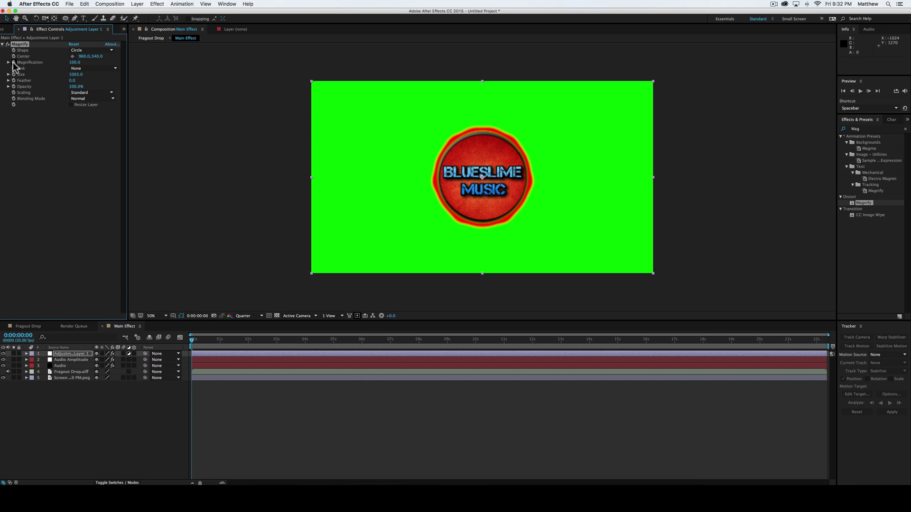
{"action": "key", "text": "alt"}
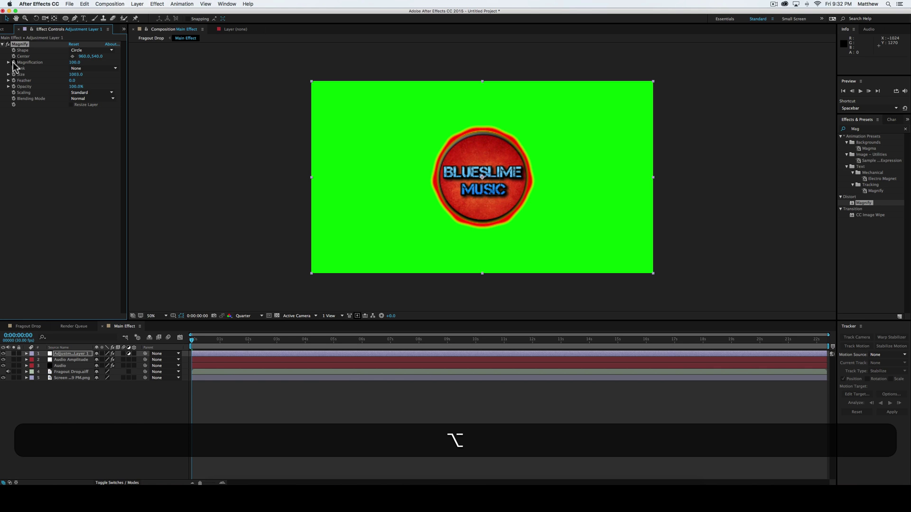
{"action": "left_click", "coordinate": [13, 62], "text": "alt"}
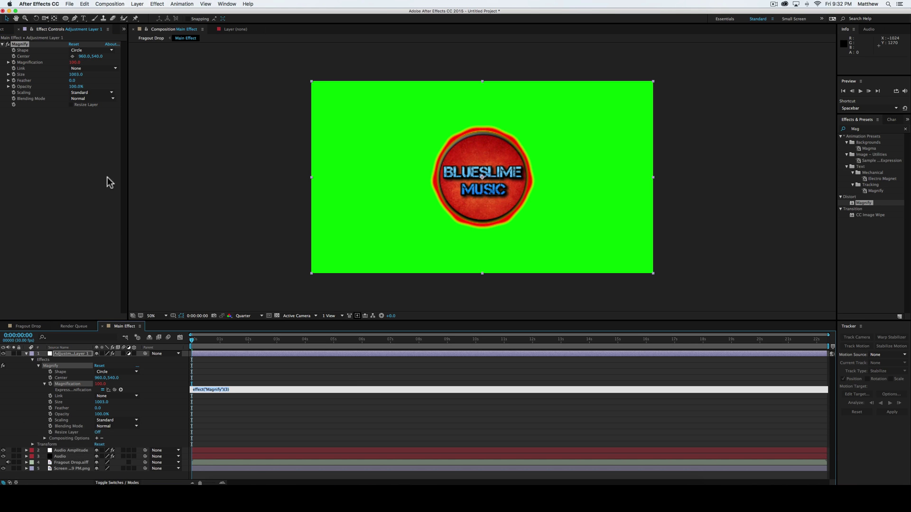
Step: Search 'blur' and apply Fast Blur to Adjustment Layer 1
{"action": "left_click", "coordinate": [247, 374]}
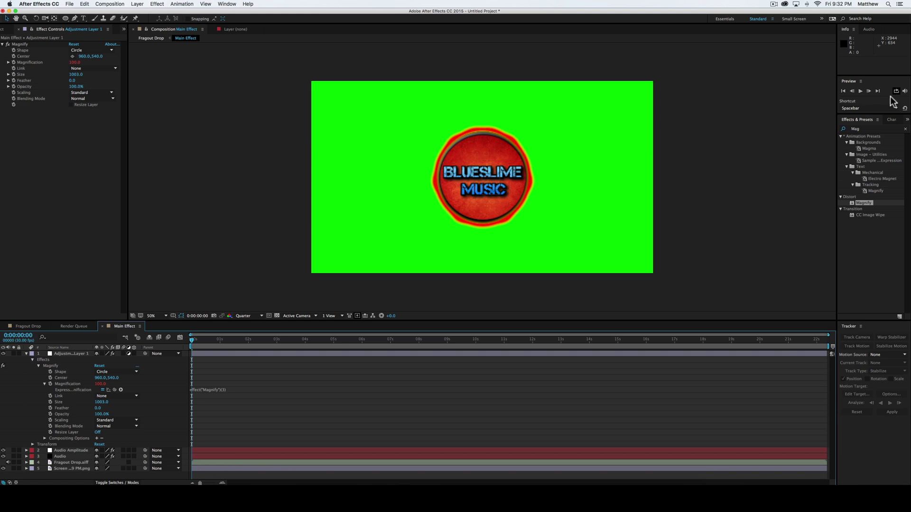
{"action": "left_click", "coordinate": [869, 133]}
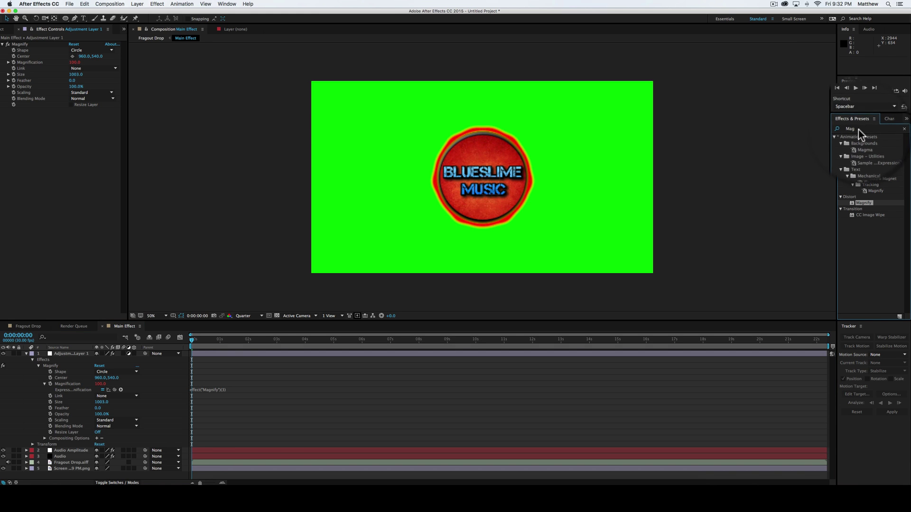
{"action": "key", "text": "BackSpace"}
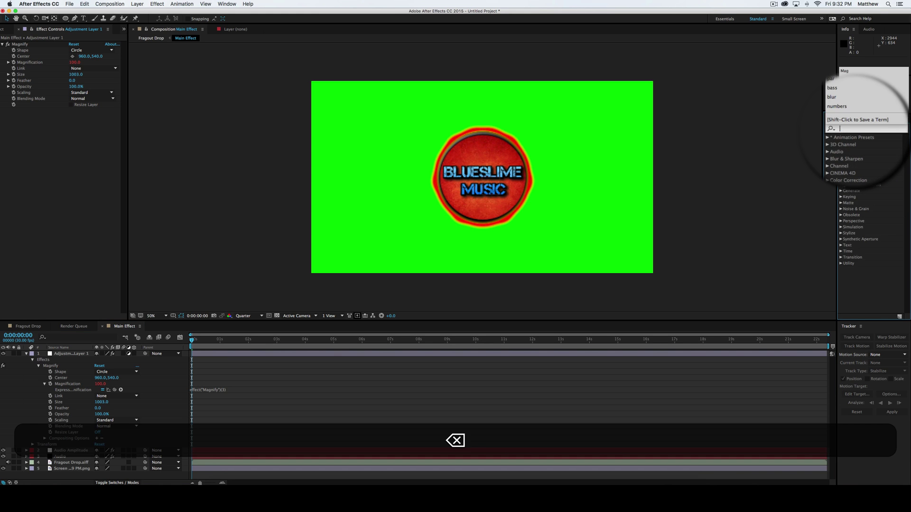
{"action": "type", "text": "blur"}
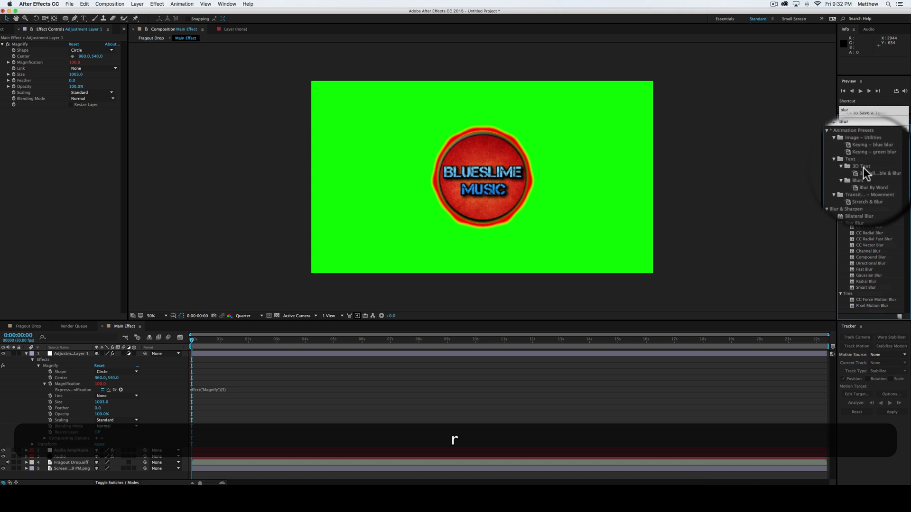
{"action": "left_click", "coordinate": [856, 269]}
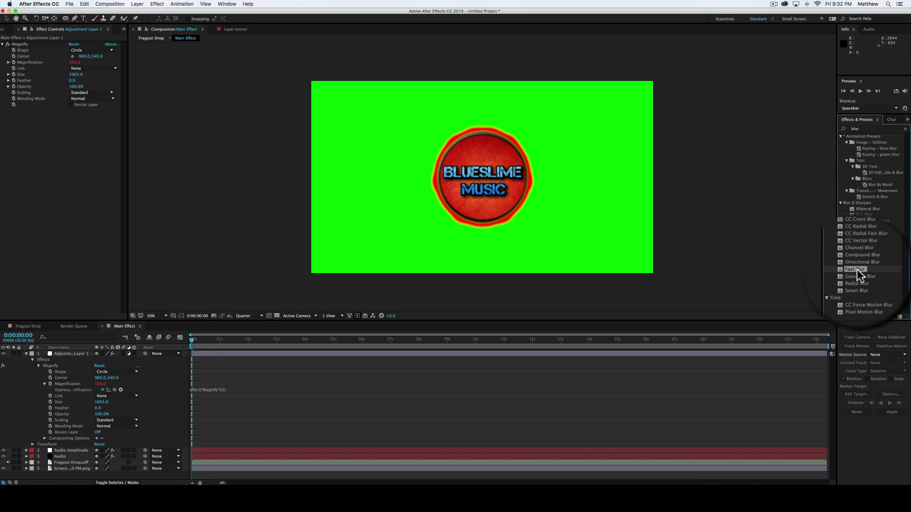
{"action": "left_click_drag", "start_coordinate": [857, 269], "coordinate": [41, 115]}
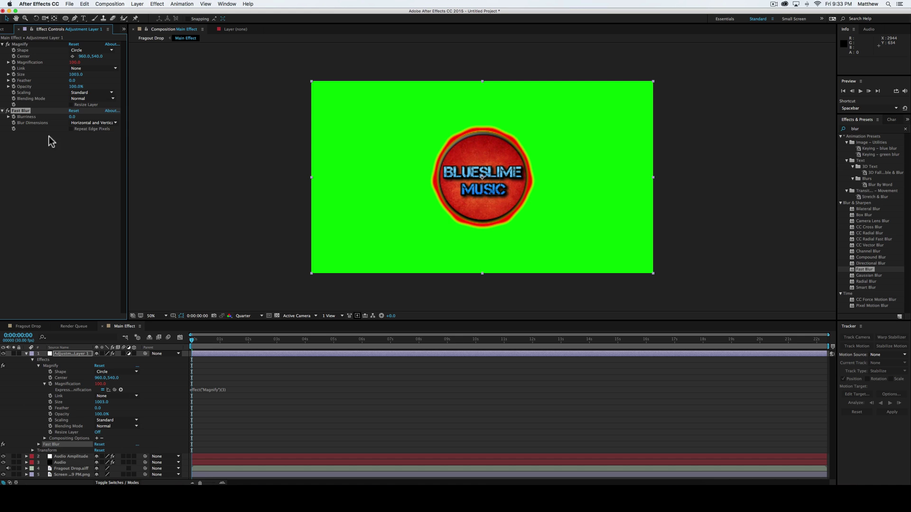
Step: Turn on Repeat Edge Pixels and attach an expression to Fast Blur's Blurriness
{"action": "left_click", "coordinate": [71, 129]}
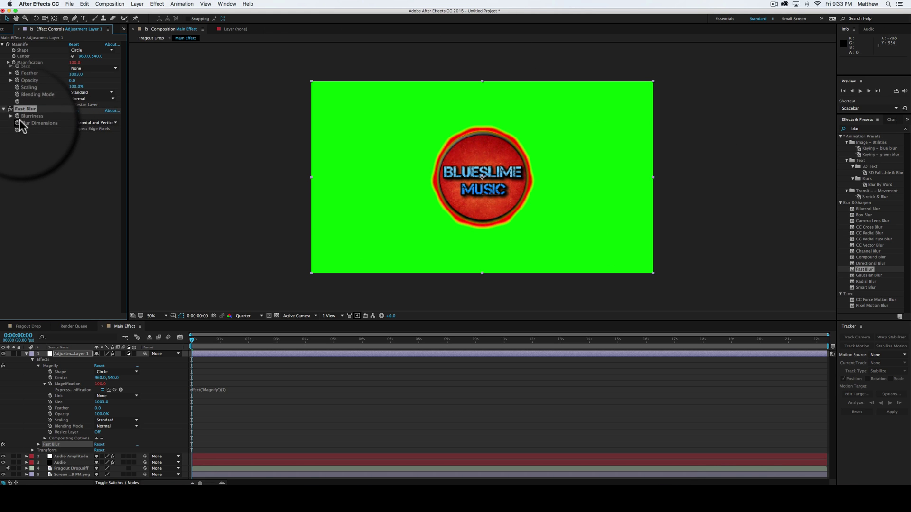
{"action": "key", "text": "alt"}
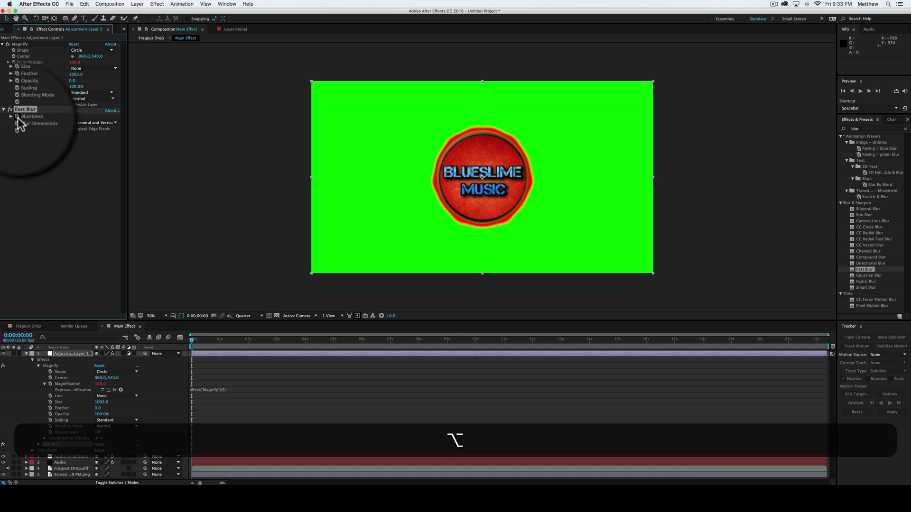
{"action": "left_click", "coordinate": [18, 117], "text": "alt"}
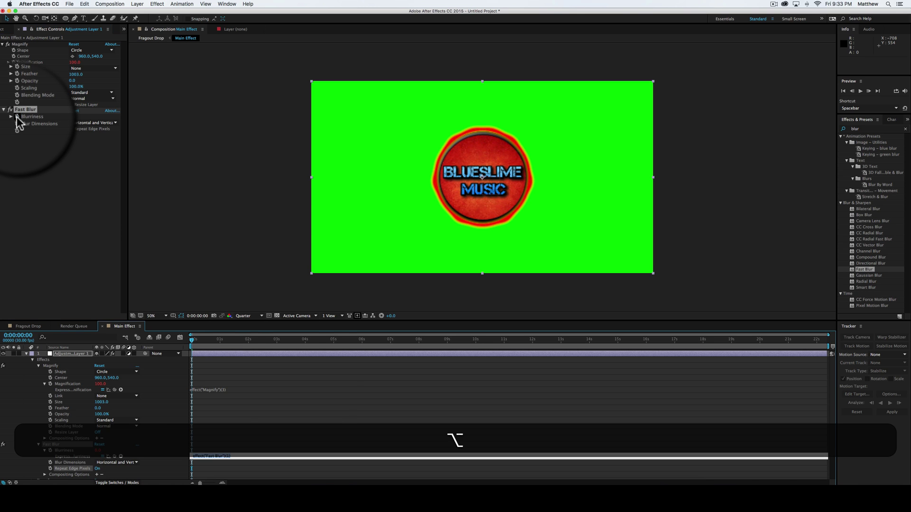
{"action": "left_click", "coordinate": [295, 387]}
{"action": "left_click", "coordinate": [295, 406]}
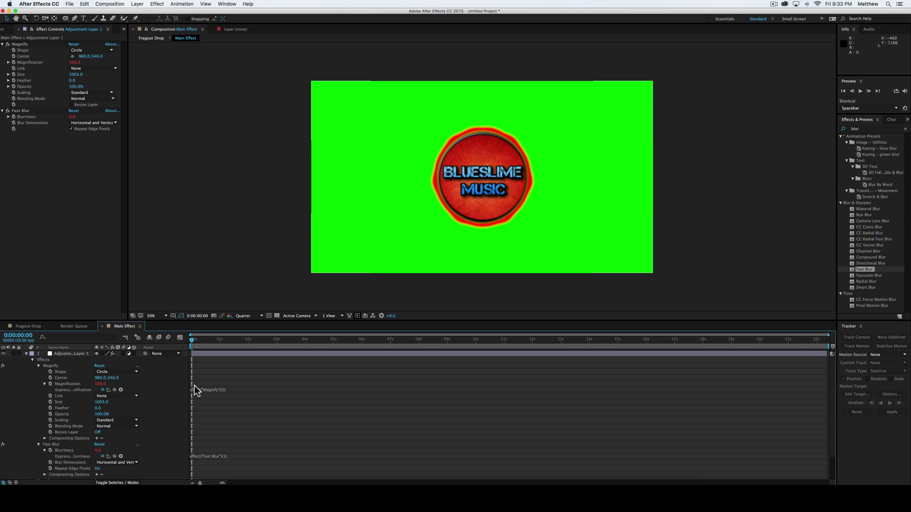
Step: Delete the Left Channel and Right Channel effects from the Audio Amplitude layer
{"action": "scroll", "coordinate": [194, 392], "scroll_direction": "down", "scroll_amount": 3}
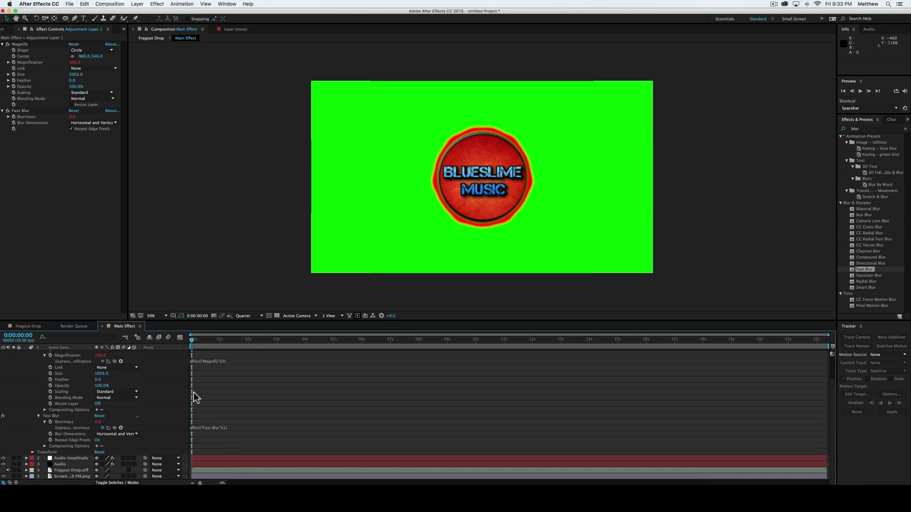
{"action": "left_click", "coordinate": [32, 455]}
{"action": "scroll", "coordinate": [32, 454], "scroll_direction": "down", "scroll_amount": 2}
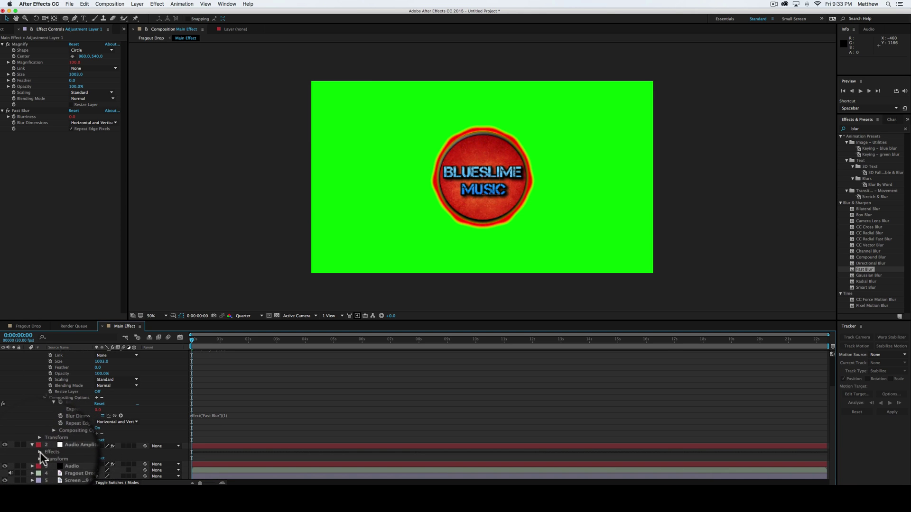
{"action": "left_click", "coordinate": [39, 447]}
{"action": "scroll", "coordinate": [39, 452], "scroll_direction": "down", "scroll_amount": 2}
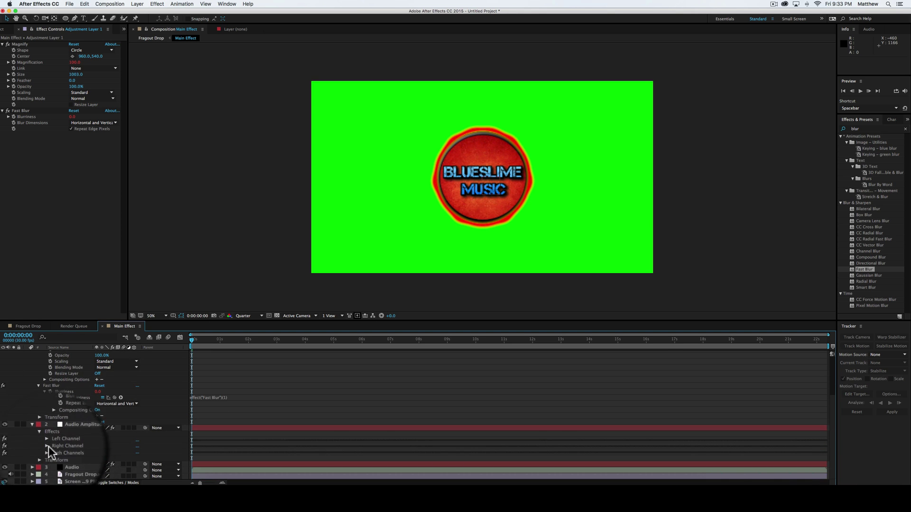
{"action": "left_click", "coordinate": [58, 439]}
{"action": "key", "text": "Delete"}
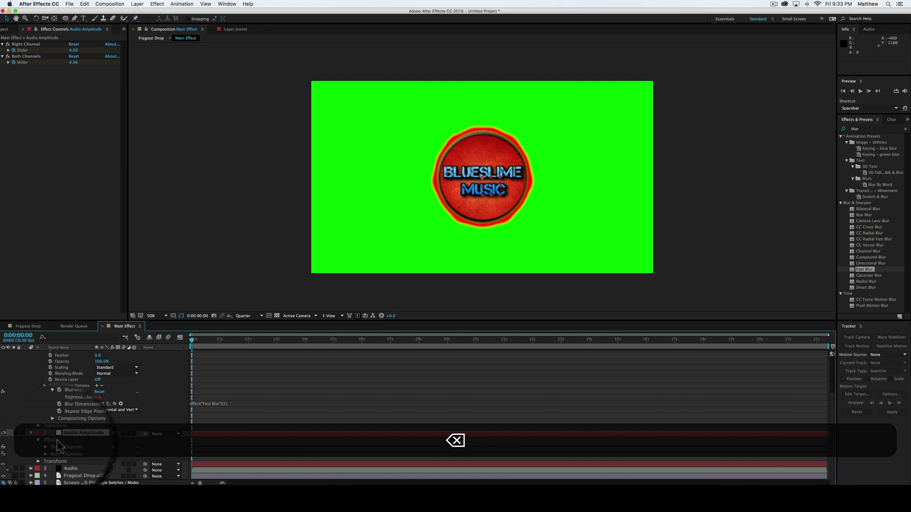
{"action": "left_click", "coordinate": [58, 447]}
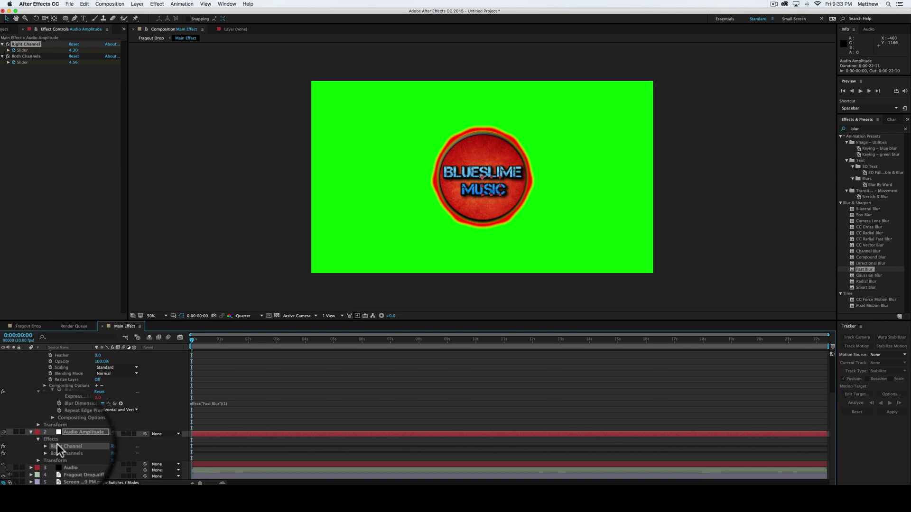
{"action": "key", "text": "Delete"}
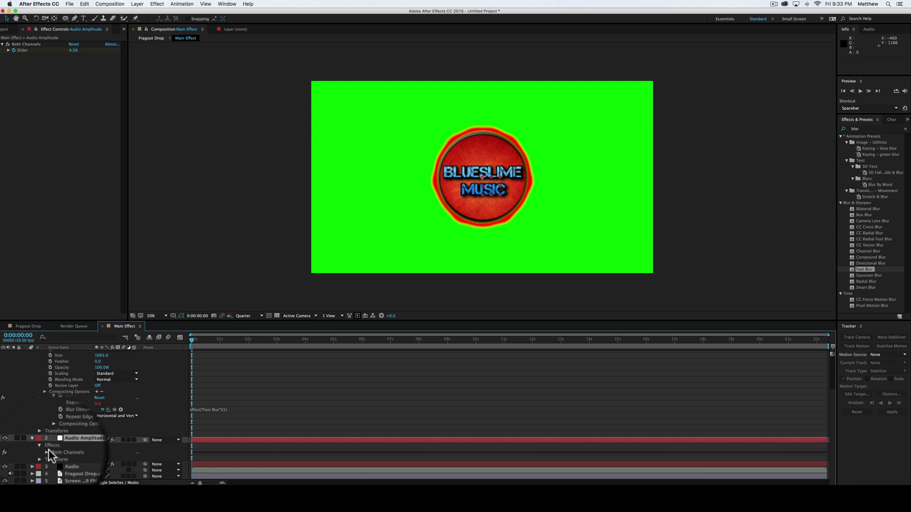
Step: Set the Magnification expression to 100+ the Audio Amplitude Both Channels Slider
{"action": "scroll", "coordinate": [86, 455], "scroll_direction": "up", "scroll_amount": 4}
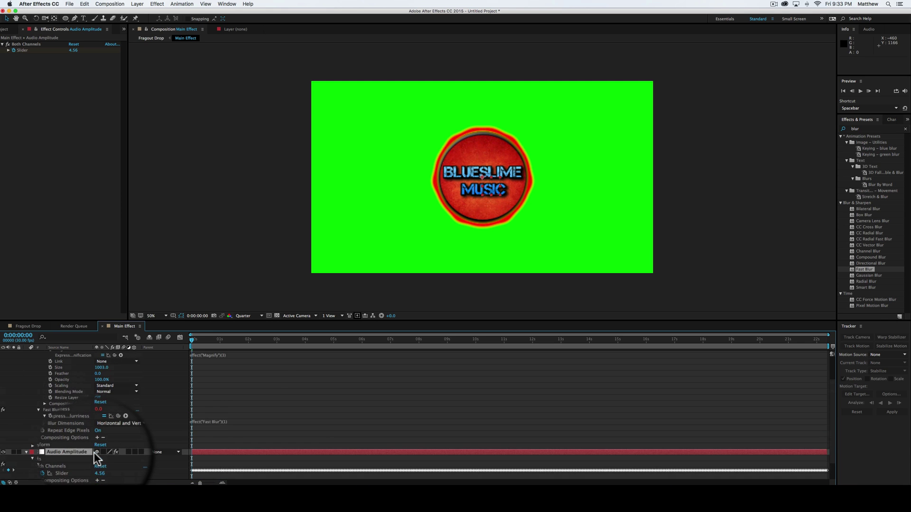
{"action": "left_click", "coordinate": [211, 368]}
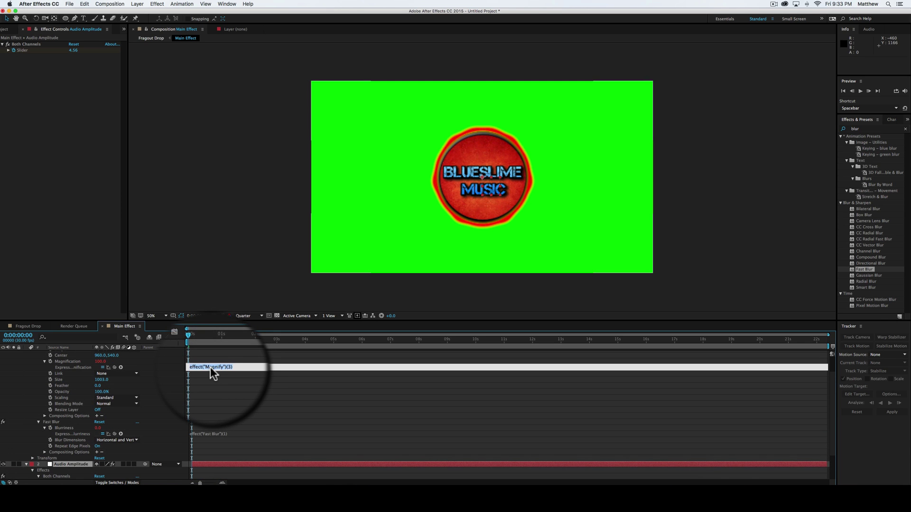
{"action": "key", "text": "BackSpace"}
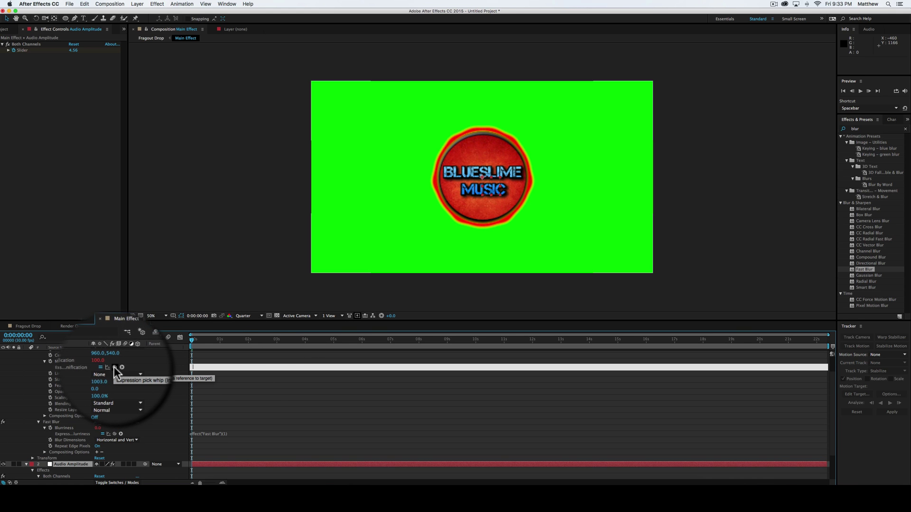
{"action": "left_click_drag", "start_coordinate": [115, 368], "coordinate": [68, 457]}
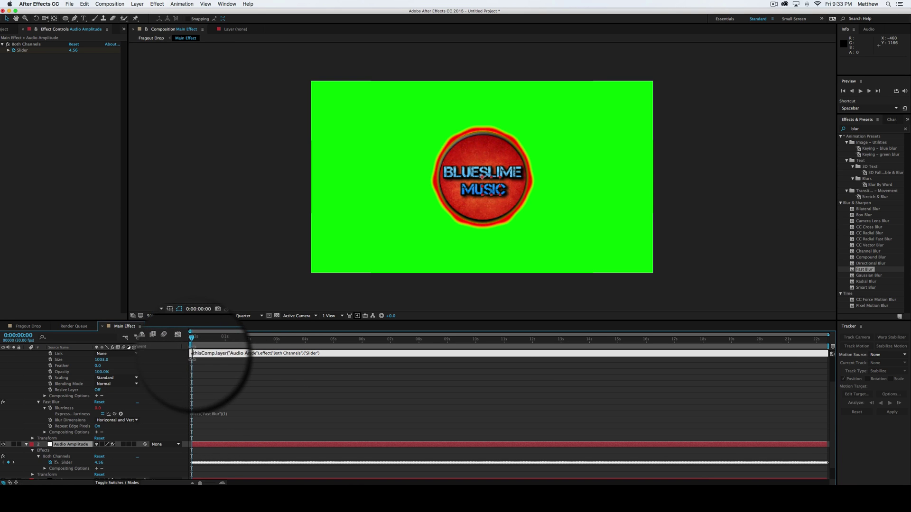
{"action": "type", "text": "100"}
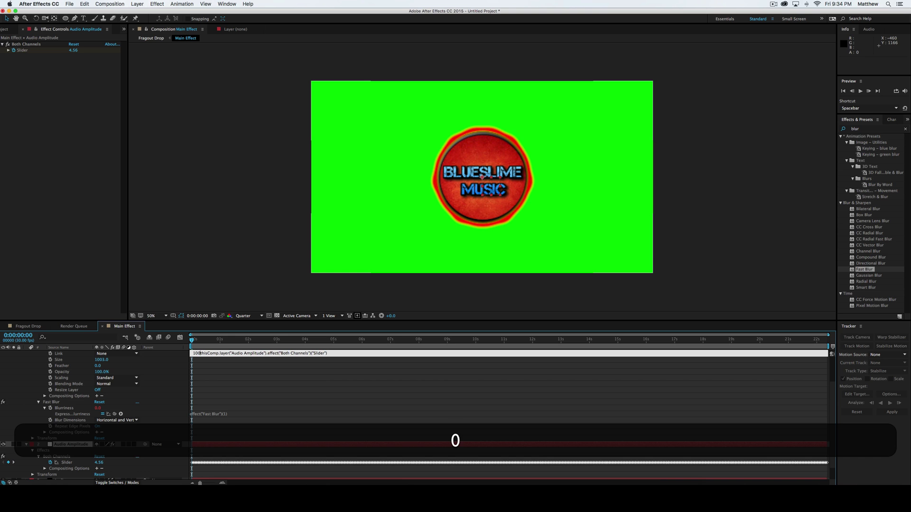
{"action": "type", "text": "+"}
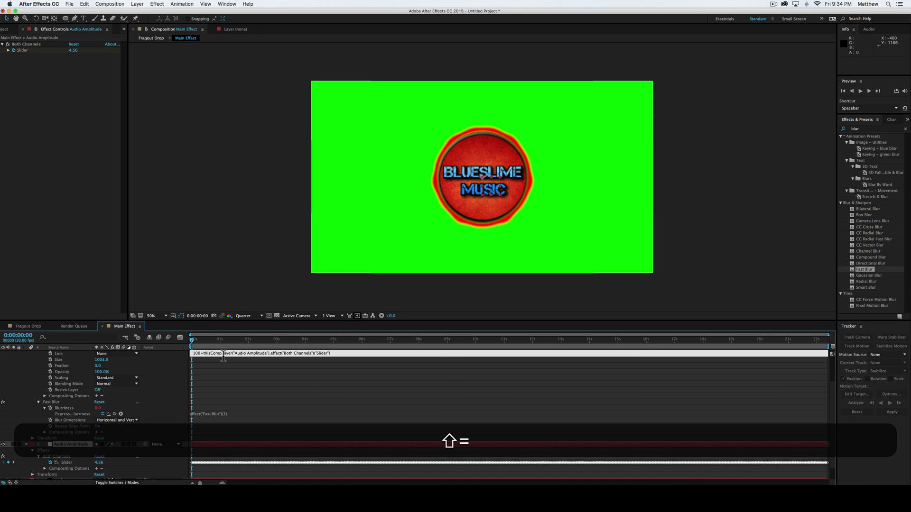
{"action": "left_click", "coordinate": [230, 372]}
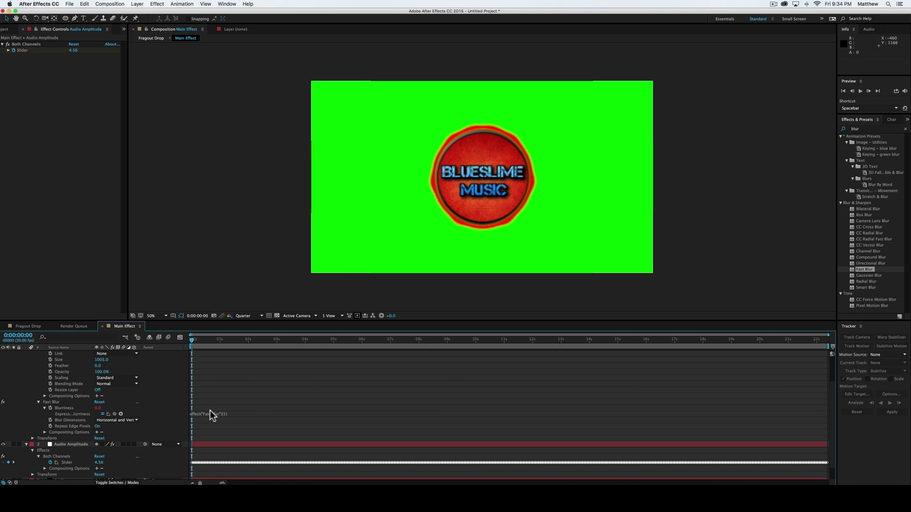
Step: Preview the pulsing logo, leaving the Magnification value unchanged
{"action": "scroll", "coordinate": [211, 415], "scroll_direction": "up", "scroll_amount": 3}
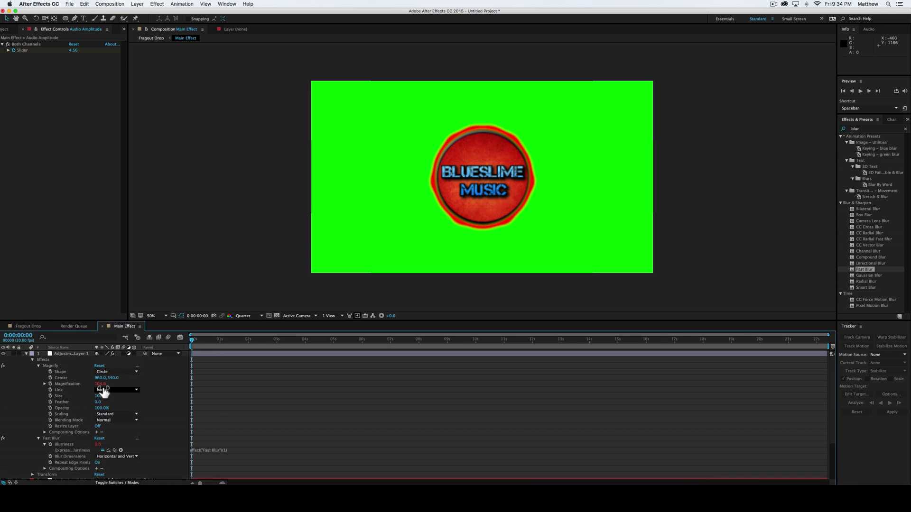
{"action": "left_click", "coordinate": [89, 384]}
{"action": "left_click", "coordinate": [101, 383]}
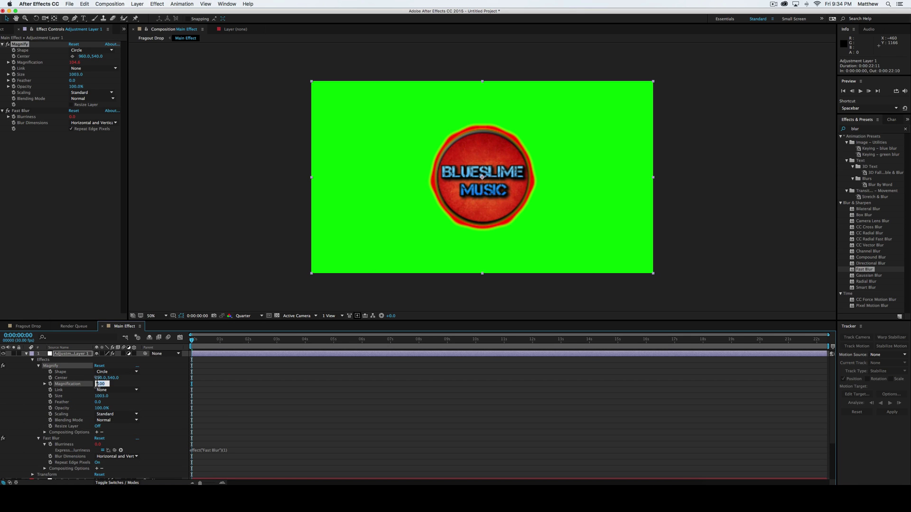
{"action": "left_click", "coordinate": [266, 380]}
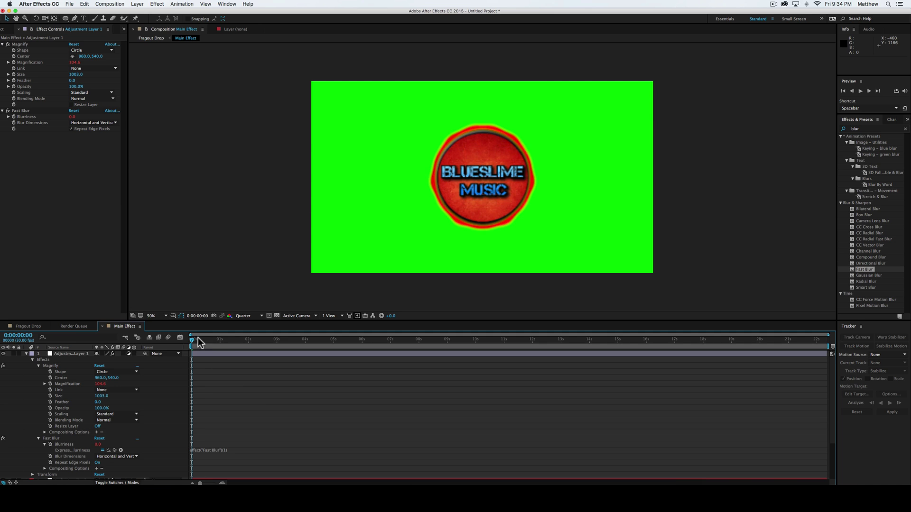
{"action": "key", "text": "space"}
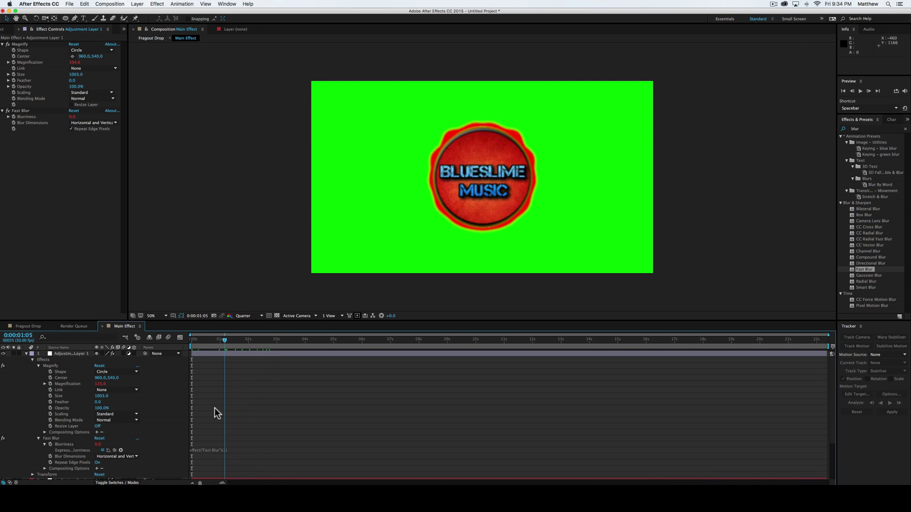
{"action": "key", "text": "space"}
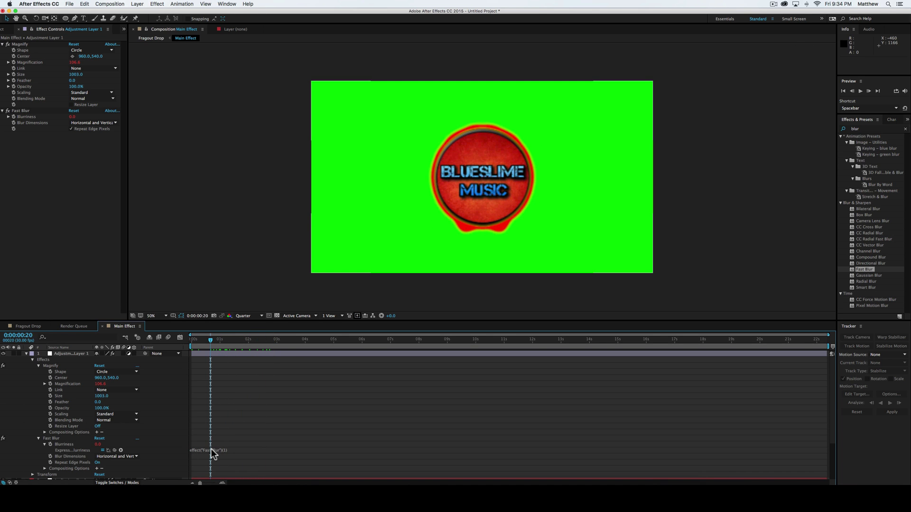
Step: Set the Blurriness expression to the Audio Amplitude Both Channels Slider divided by 2, then collapse the layer
{"action": "left_click", "coordinate": [212, 451]}
{"action": "left_click", "coordinate": [213, 437]}
{"action": "scroll", "coordinate": [214, 417], "scroll_direction": "down", "scroll_amount": 3}
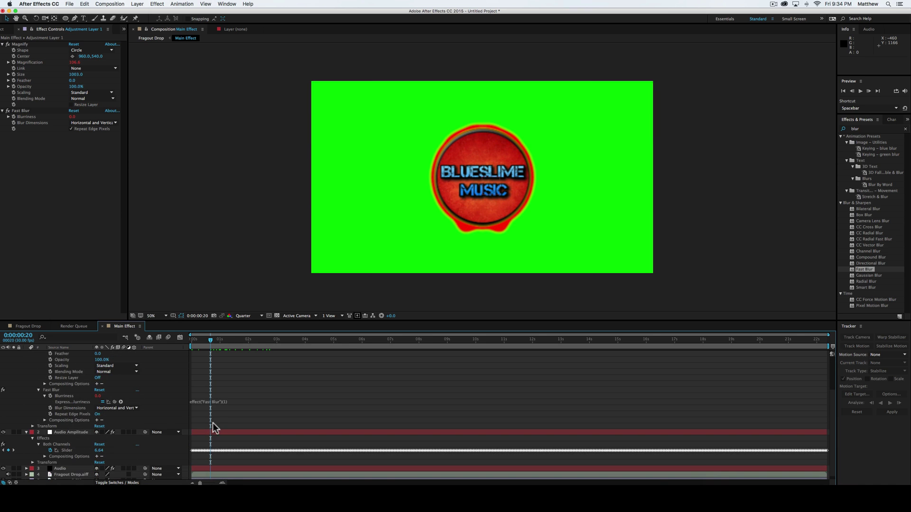
{"action": "left_click", "coordinate": [214, 403]}
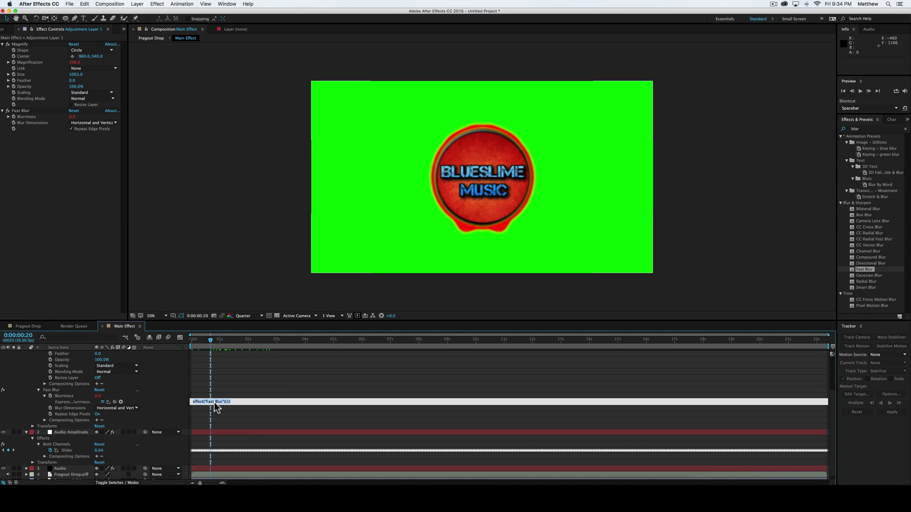
{"action": "key", "text": "BackSpace"}
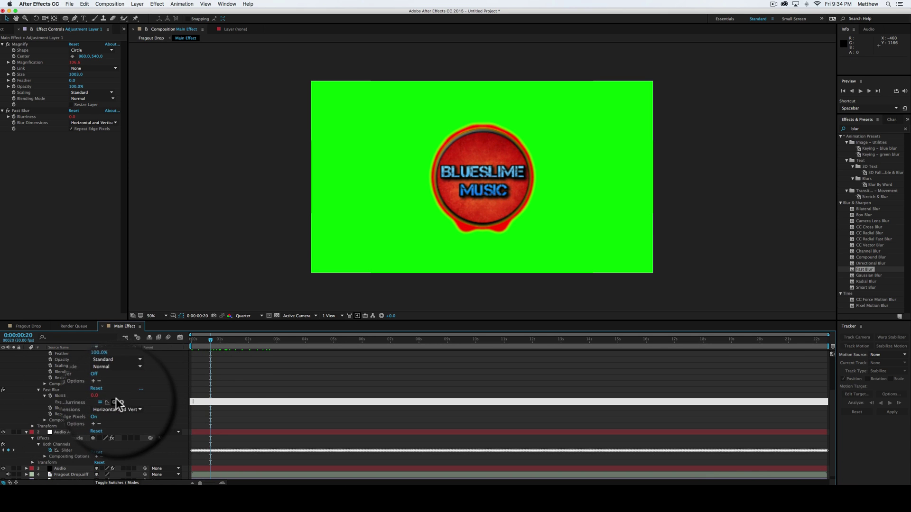
{"action": "left_click_drag", "start_coordinate": [115, 404], "coordinate": [85, 450]}
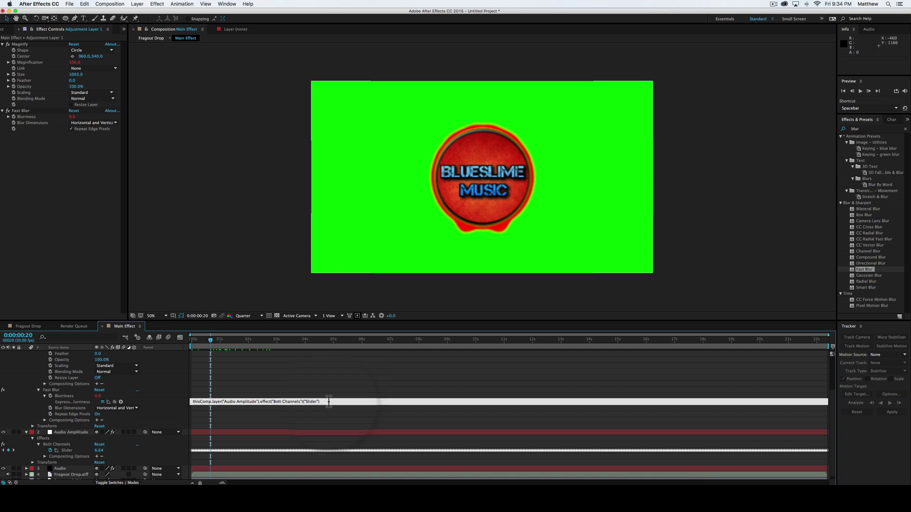
{"action": "type", "text": "/2"}
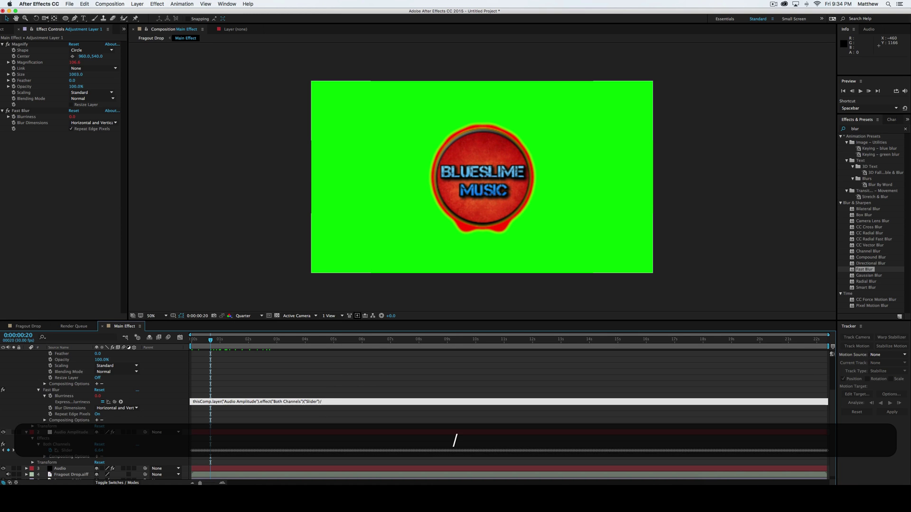
{"action": "left_click", "coordinate": [334, 377]}
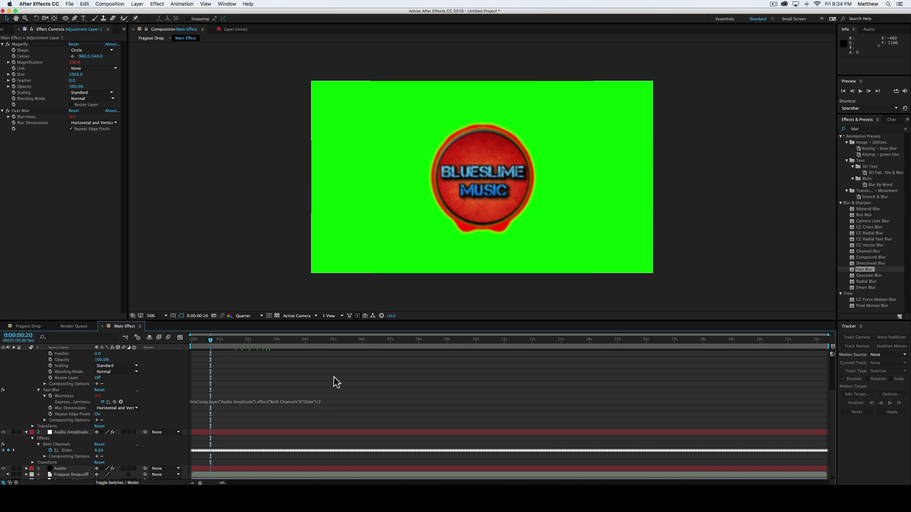
{"action": "scroll", "coordinate": [227, 359], "scroll_direction": "up", "scroll_amount": 3}
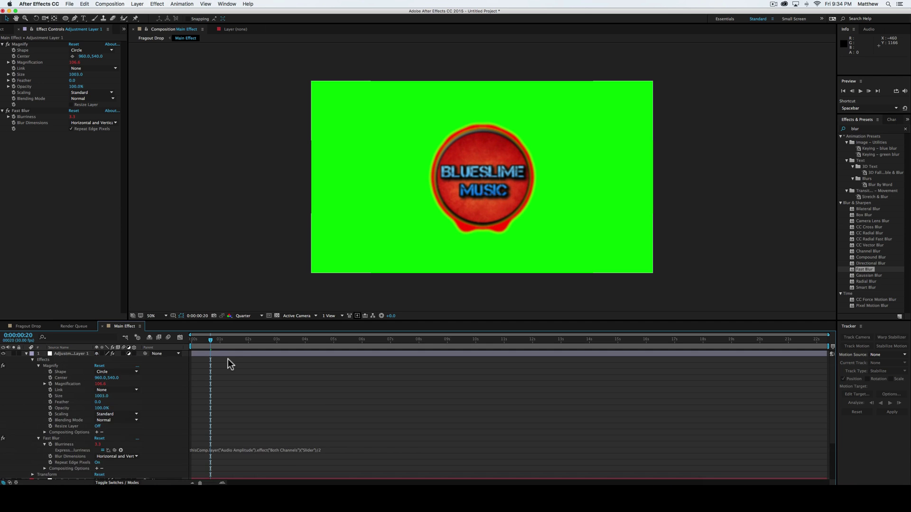
{"action": "left_click", "coordinate": [26, 354]}
{"action": "left_click", "coordinate": [27, 360]}
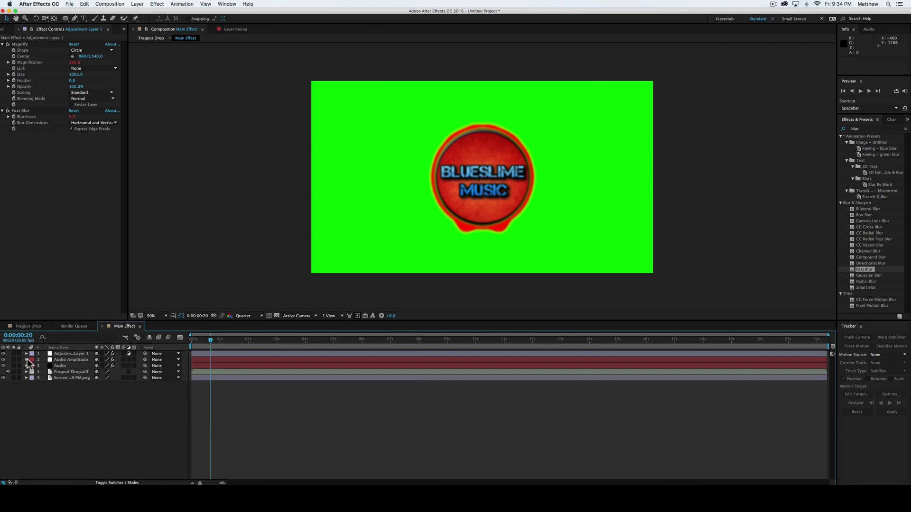
{"action": "key", "text": "space"}
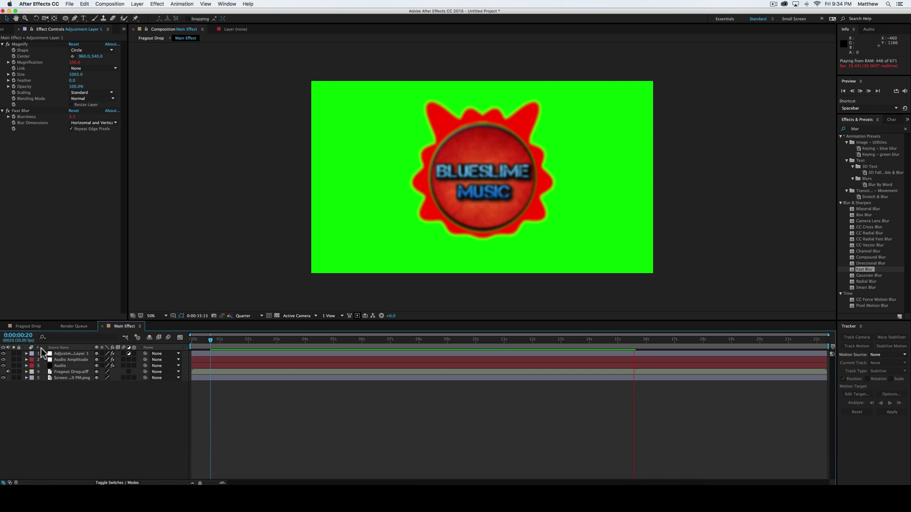
{"action": "key", "text": "space"}
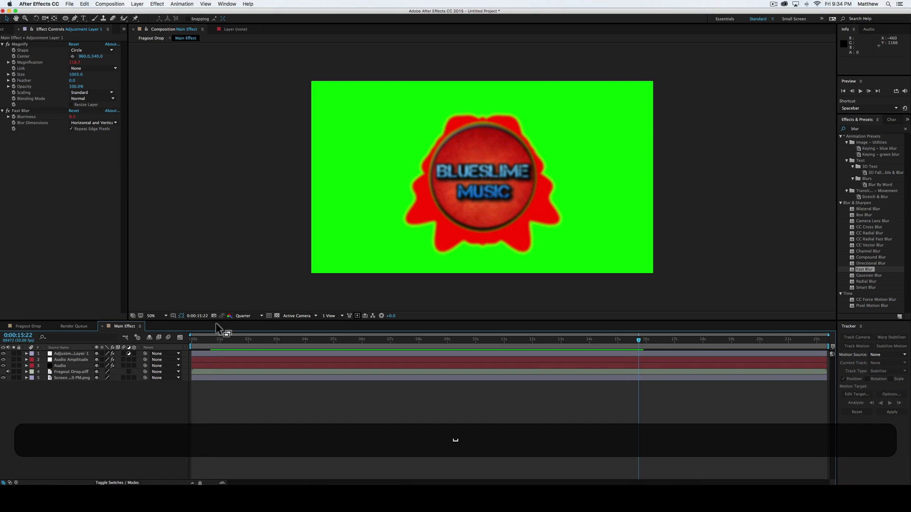
{"action": "left_click", "coordinate": [333, 338]}
{"action": "key", "text": "space"}
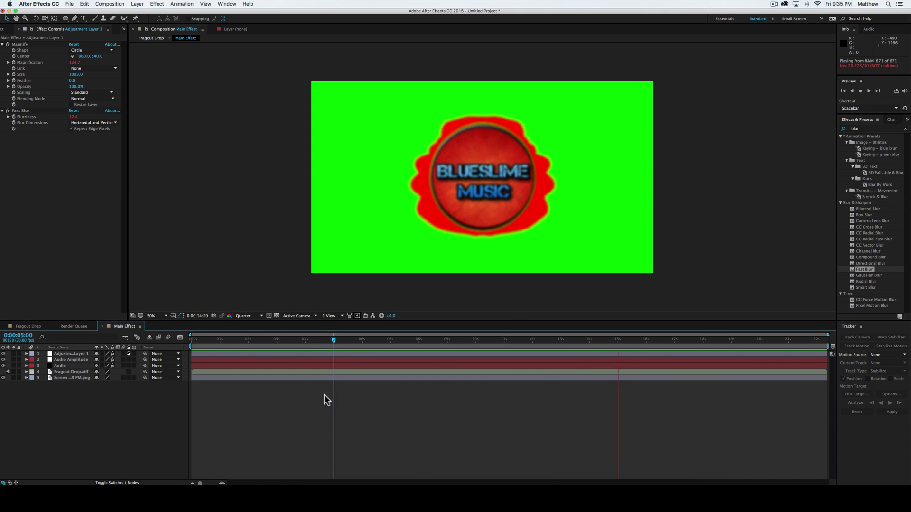
{"action": "key", "text": "space"}
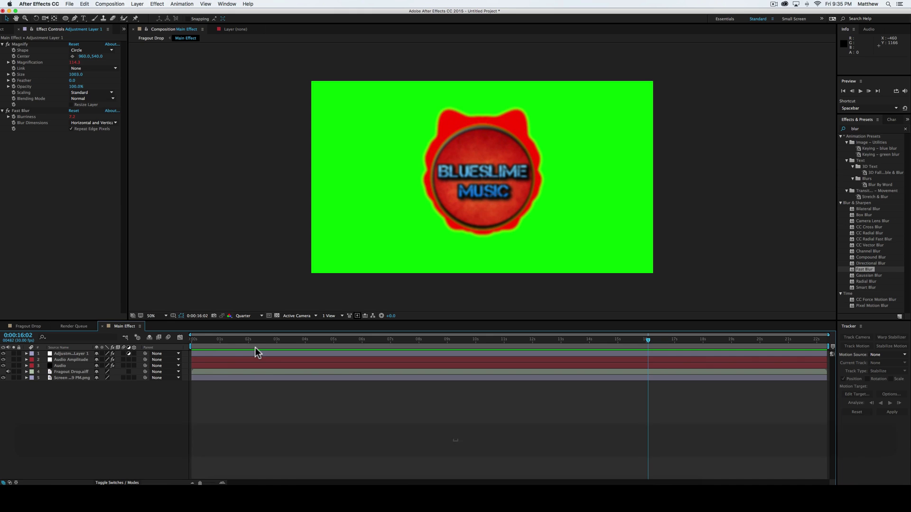
{"action": "left_click", "coordinate": [250, 338]}
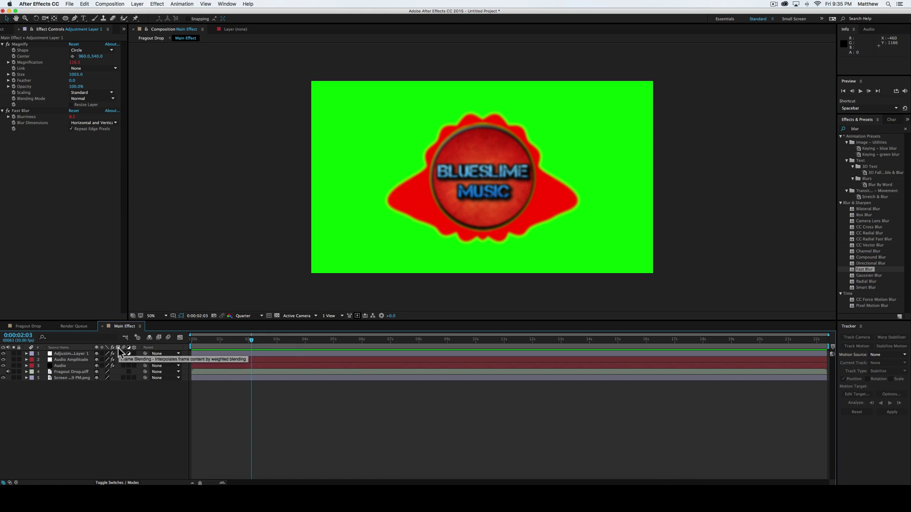
Step: Give the Audio Amplitude Slider the expression linear(effect("Both Channels")(1),25,50,0,50)
{"action": "left_click", "coordinate": [26, 360]}
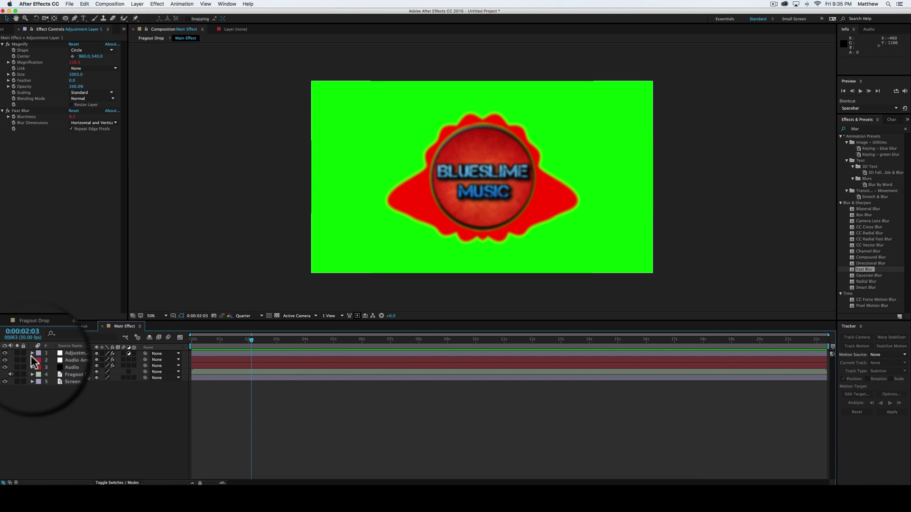
{"action": "left_click", "coordinate": [40, 372]}
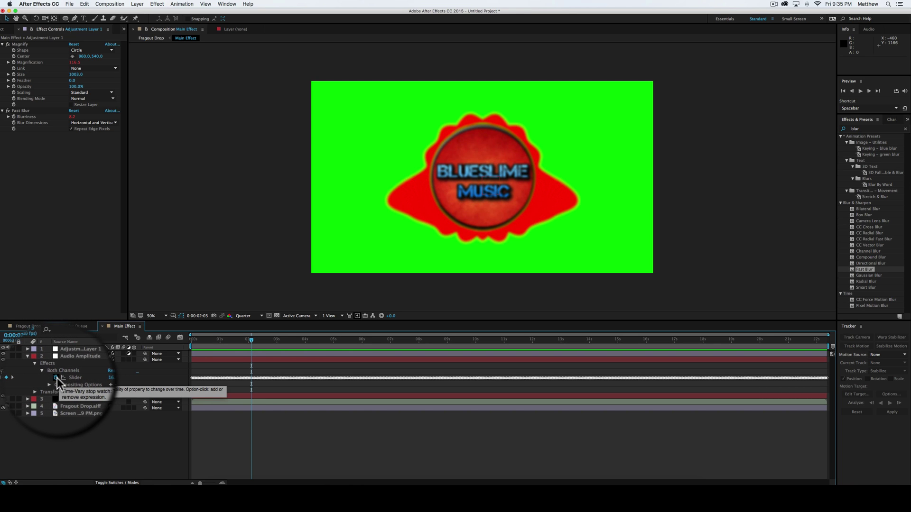
{"action": "left_click", "coordinate": [56, 378], "text": "alt"}
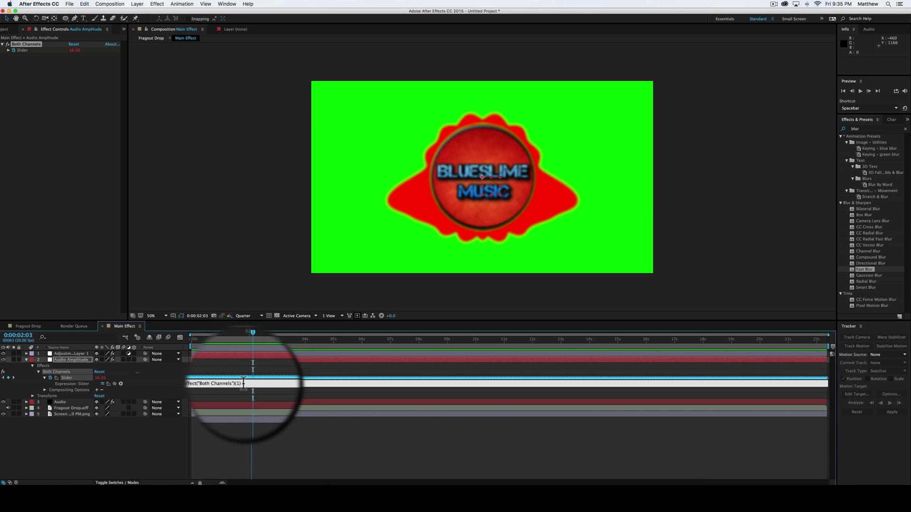
{"action": "type", "text": "linear"}
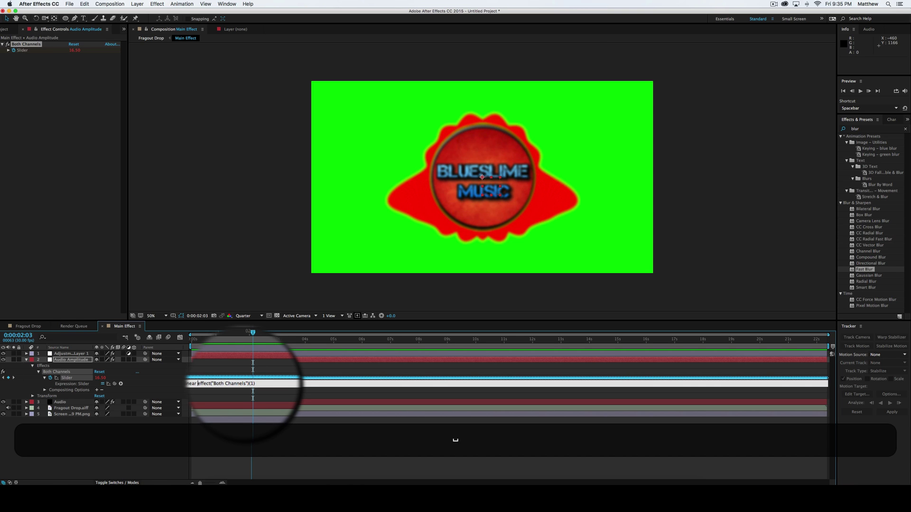
{"action": "key", "text": "shift+BackSpace"}
{"action": "type", "text": "(1)"}
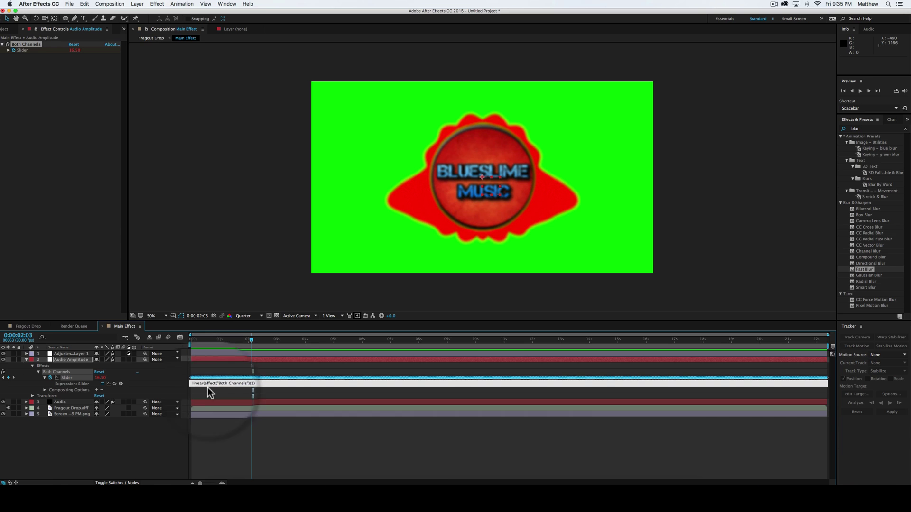
{"action": "type", "text": ","}
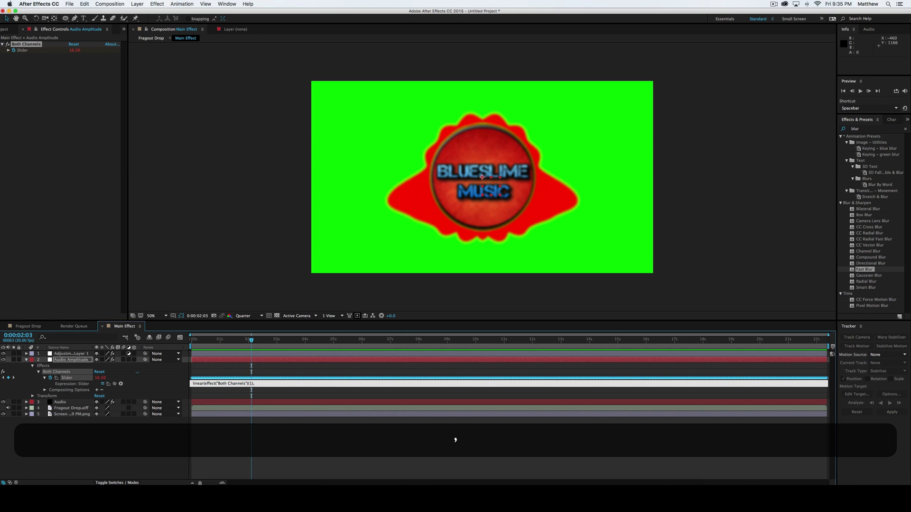
{"action": "type", "text": "25,50,0,50"}
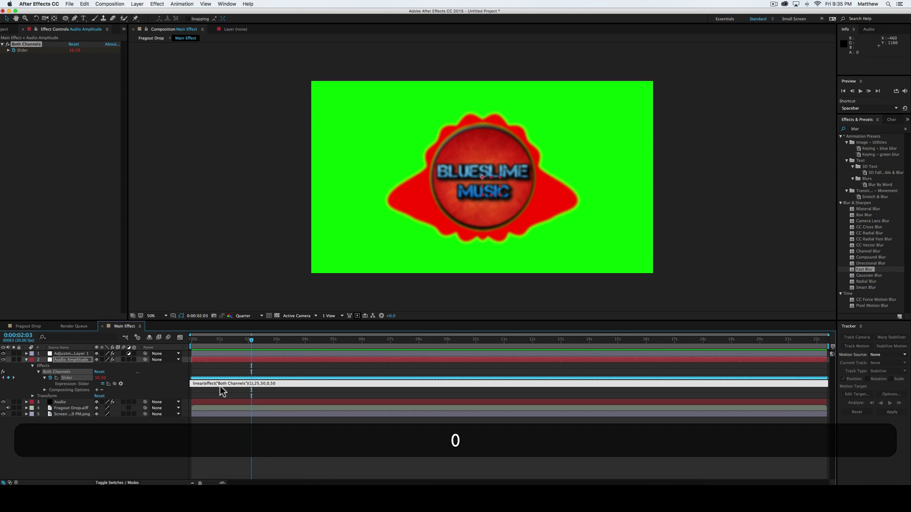
{"action": "left_click", "coordinate": [251, 392]}
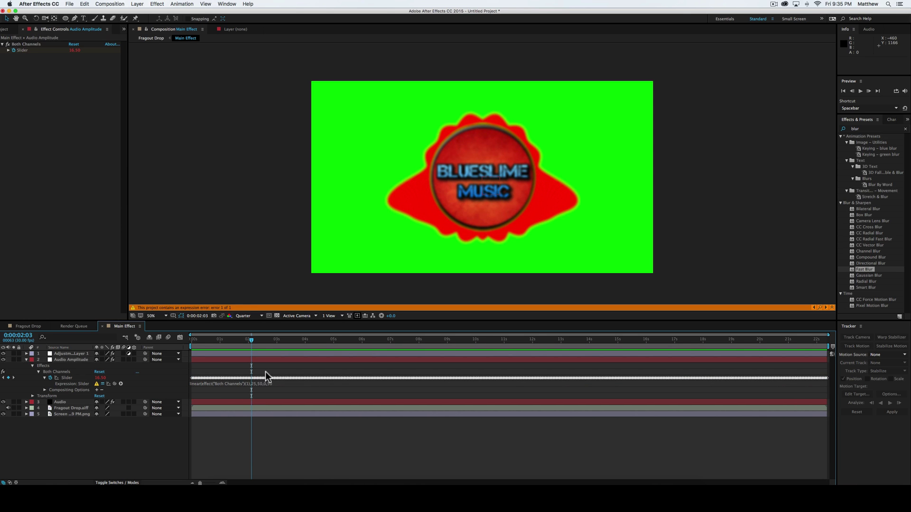
Step: Add the missing closing parenthesis to the slider expression and commit it
{"action": "left_click", "coordinate": [243, 384]}
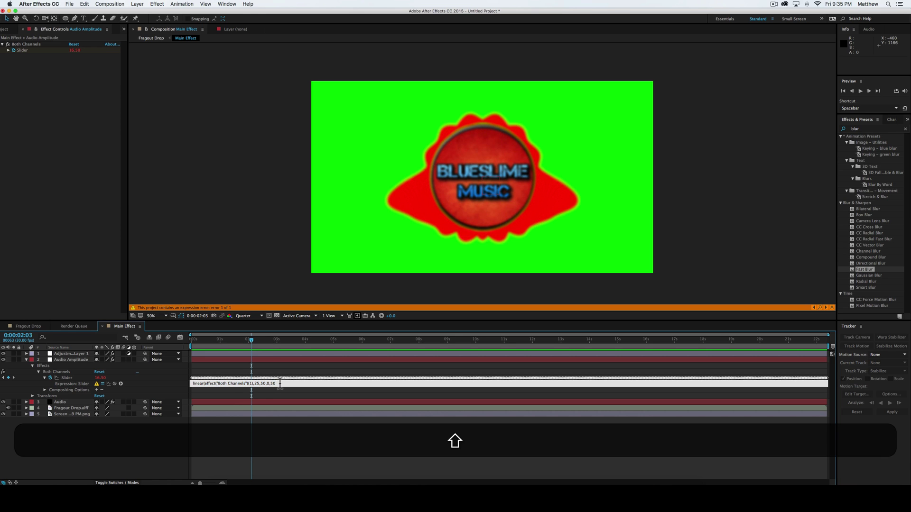
{"action": "type", "text": ")"}
{"action": "left_click", "coordinate": [281, 392]}
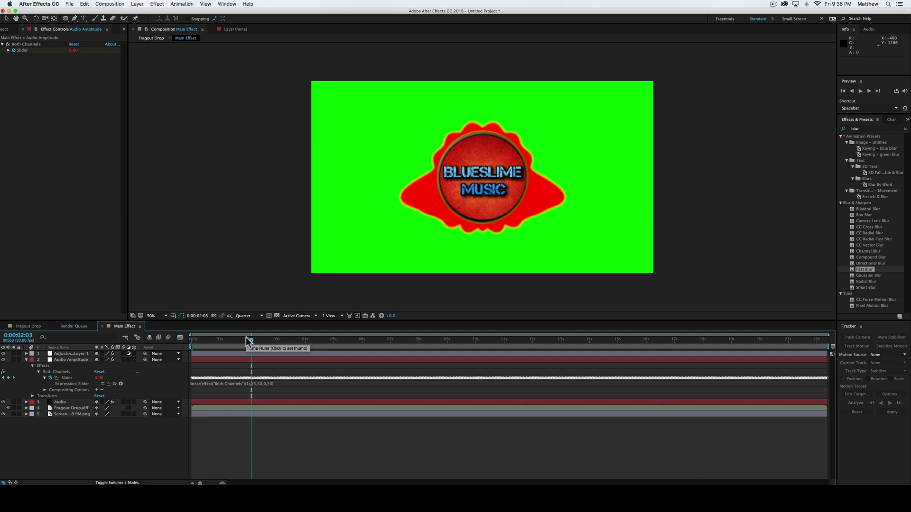
Step: Collapse the Audio Amplitude layer and preview the current result
{"action": "left_click", "coordinate": [26, 359]}
{"action": "key", "text": "space"}
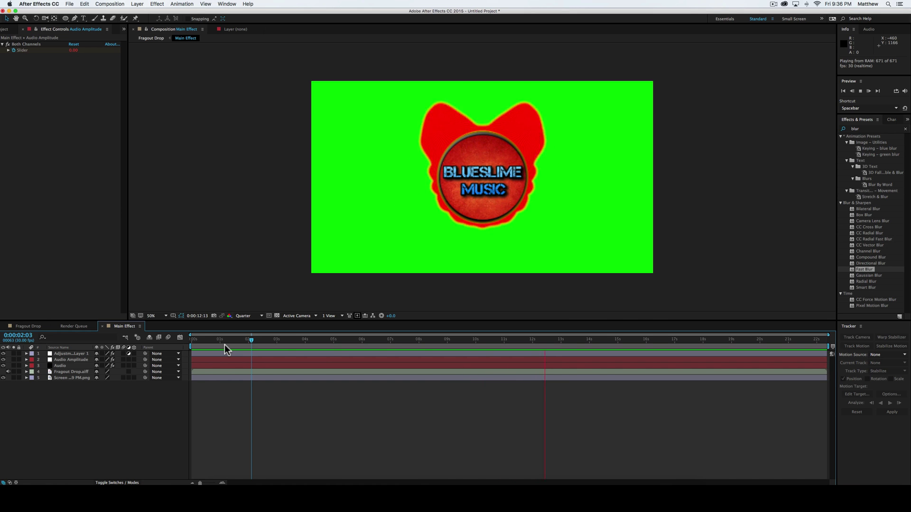
{"action": "key", "text": "space"}
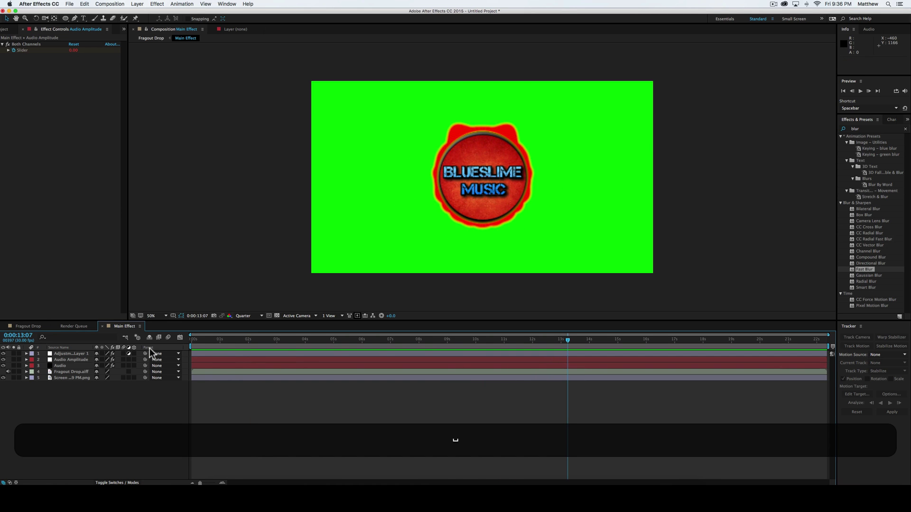
Step: Change the slider's linear expression input minimum from 25 to 0, then collapse the layer
{"action": "left_click", "coordinate": [26, 360]}
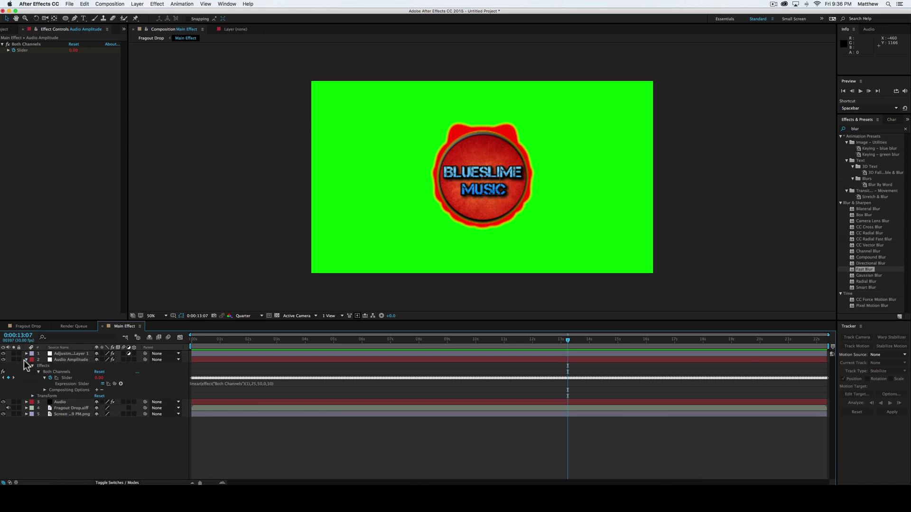
{"action": "left_click", "coordinate": [255, 384]}
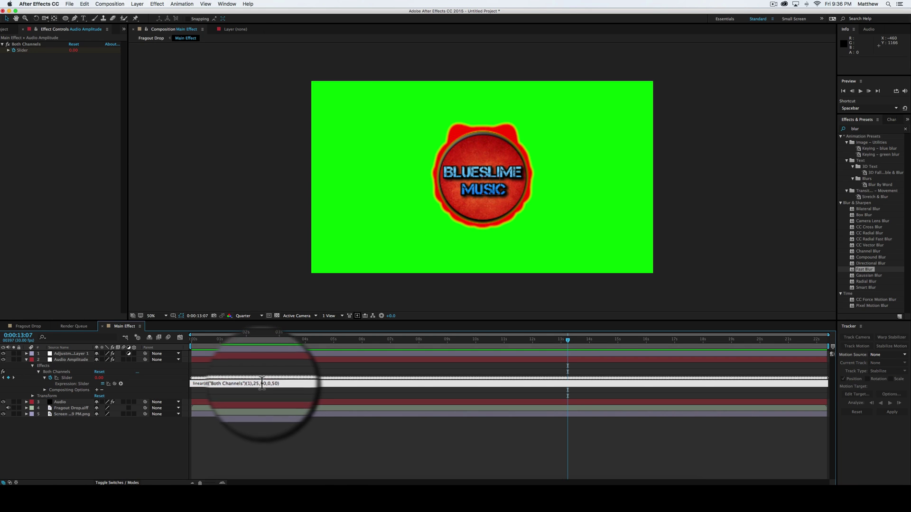
{"action": "key", "text": "BackSpace"}
{"action": "key", "text": "BackSpace"}
{"action": "key", "text": "BackSpace"}
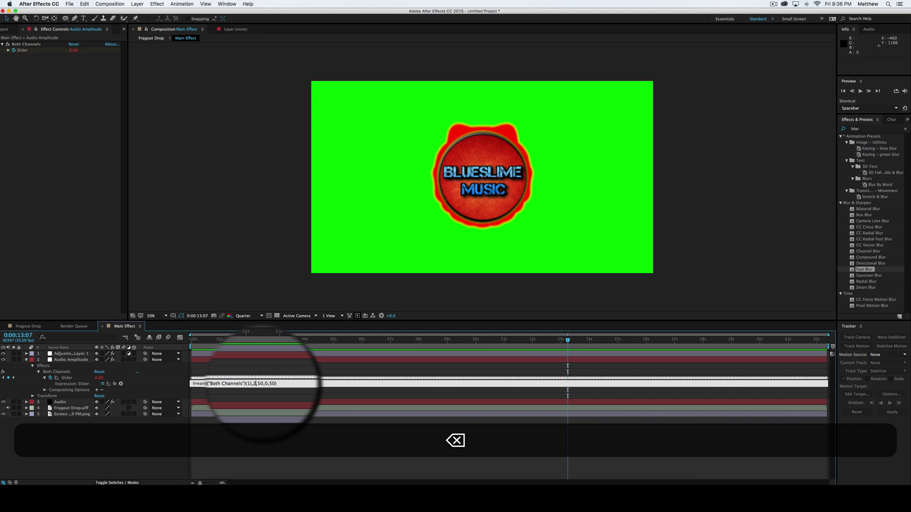
{"action": "type", "text": "0"}
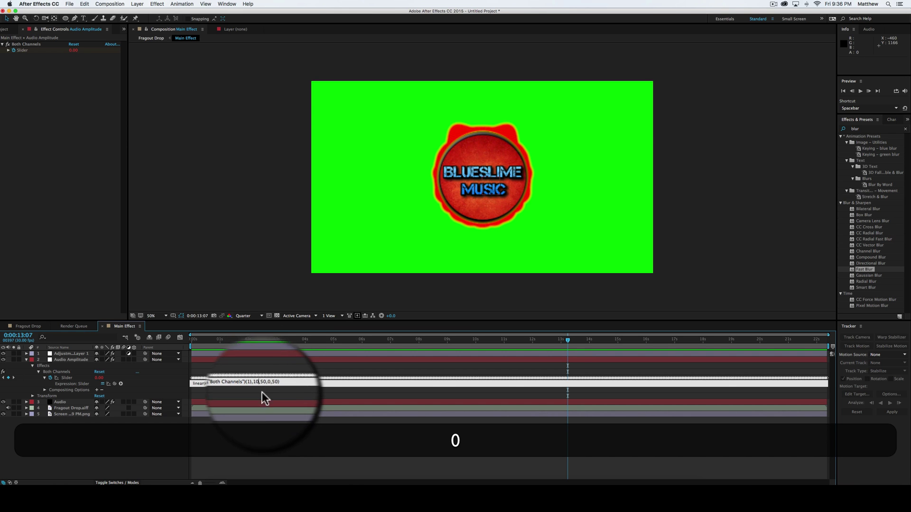
{"action": "left_click", "coordinate": [265, 431]}
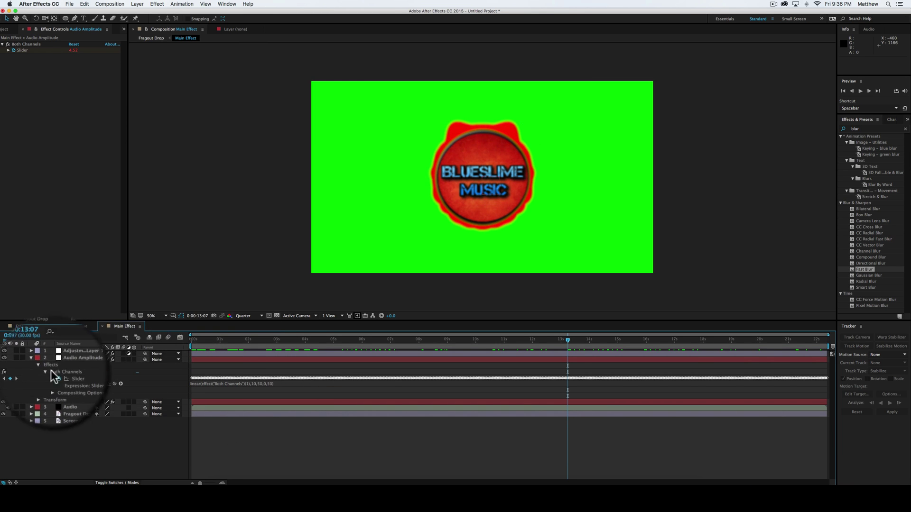
{"action": "left_click", "coordinate": [26, 359]}
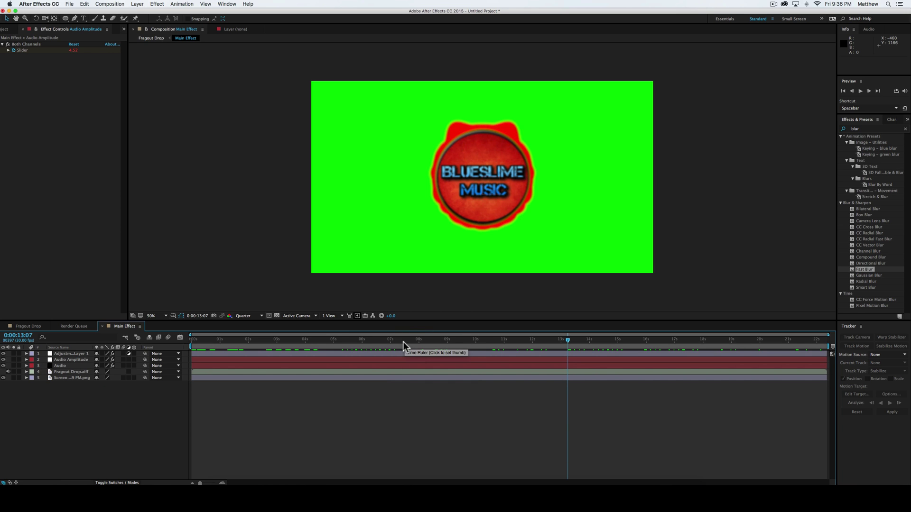
{"action": "left_click", "coordinate": [390, 340]}
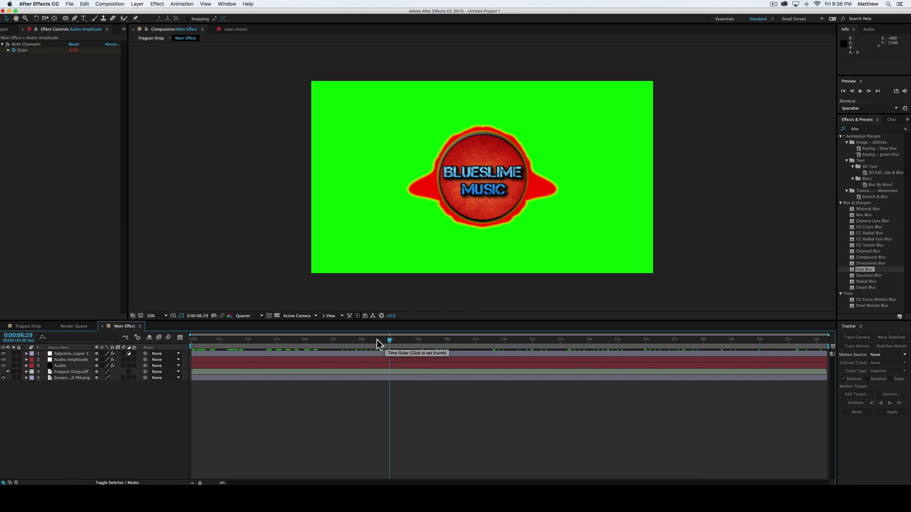
{"action": "key", "text": "space"}
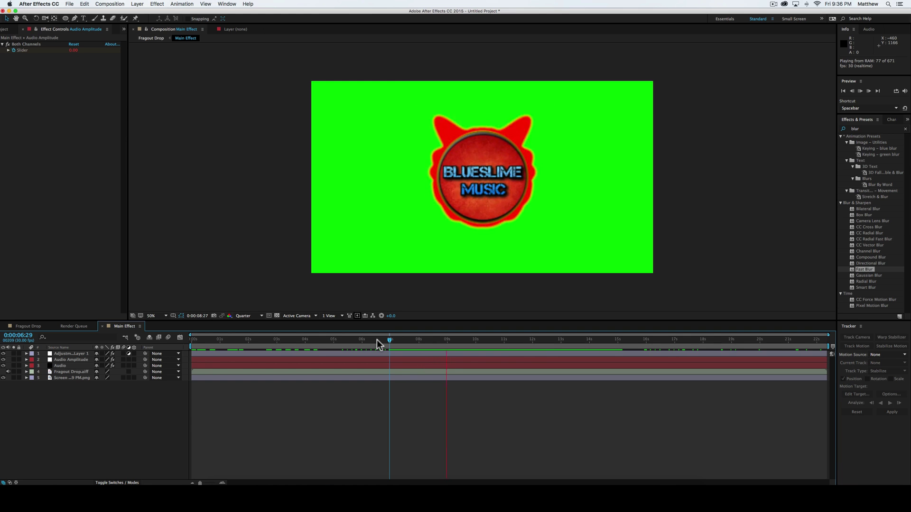
{"action": "left_click", "coordinate": [266, 339]}
{"action": "key", "text": "space"}
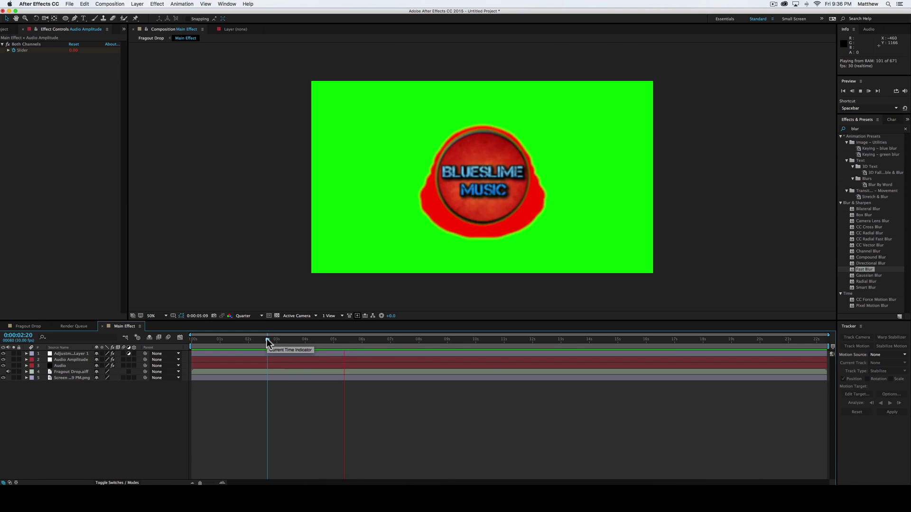
{"action": "key", "text": "space"}
{"action": "left_click", "coordinate": [200, 339]}
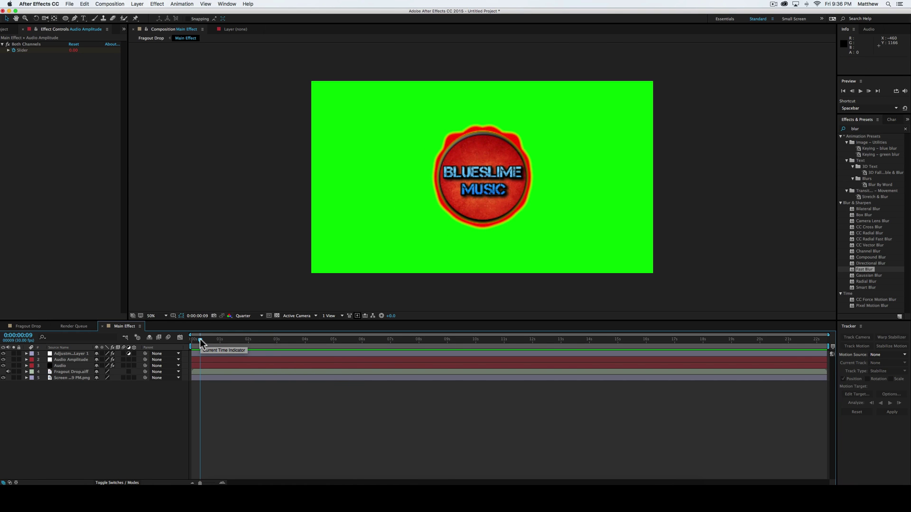
{"action": "key", "text": "space"}
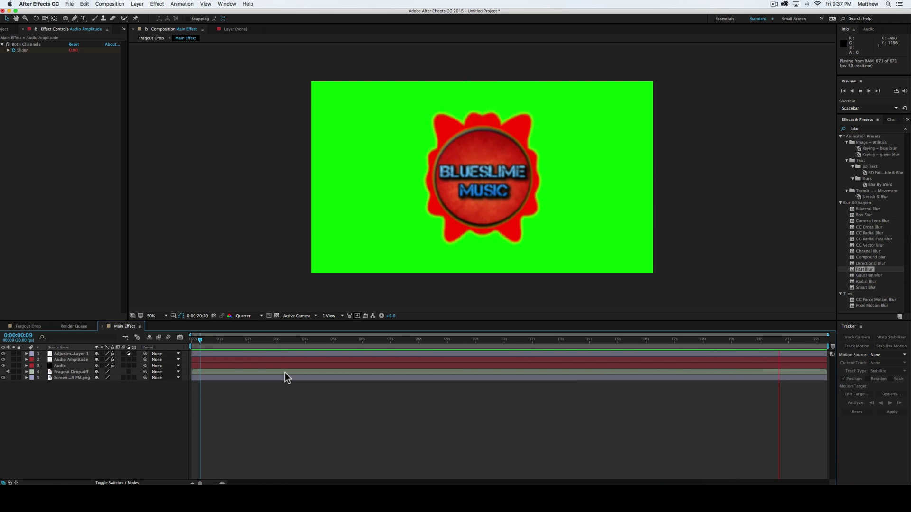
Step: Add Main Effect to the render queue and render it as Main Effect.mov
{"action": "key", "text": "space"}
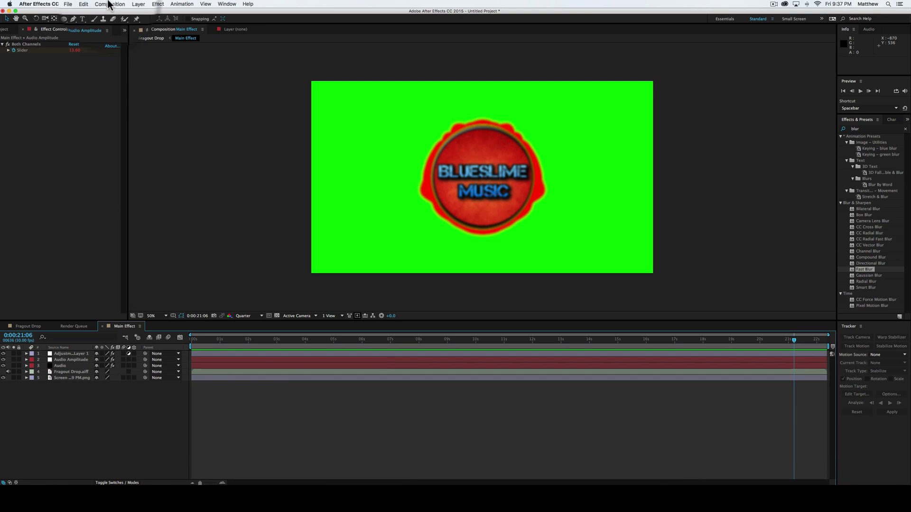
{"action": "left_click", "coordinate": [112, 5]}
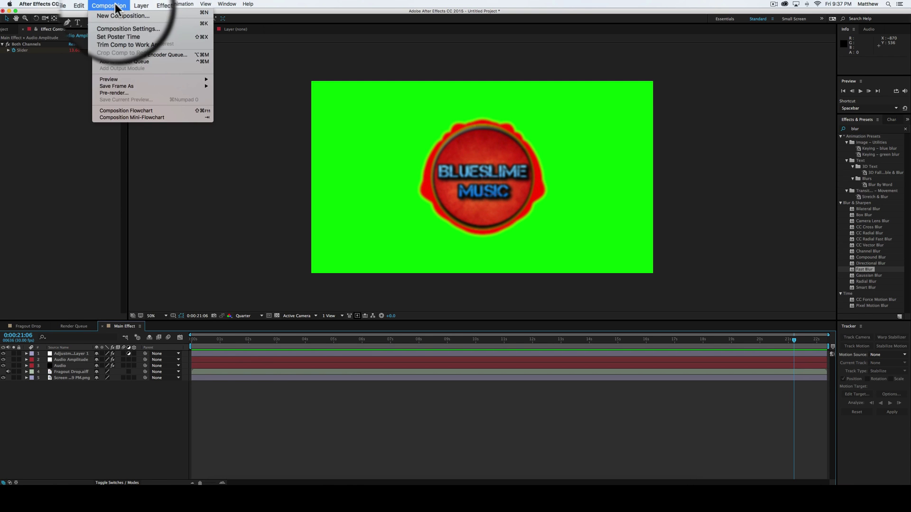
{"action": "left_click", "coordinate": [116, 60]}
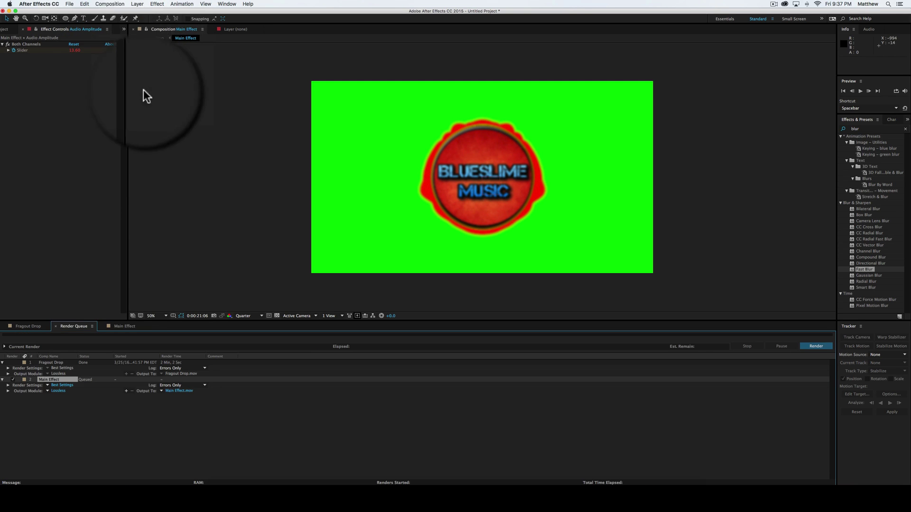
{"action": "left_click", "coordinate": [57, 362]}
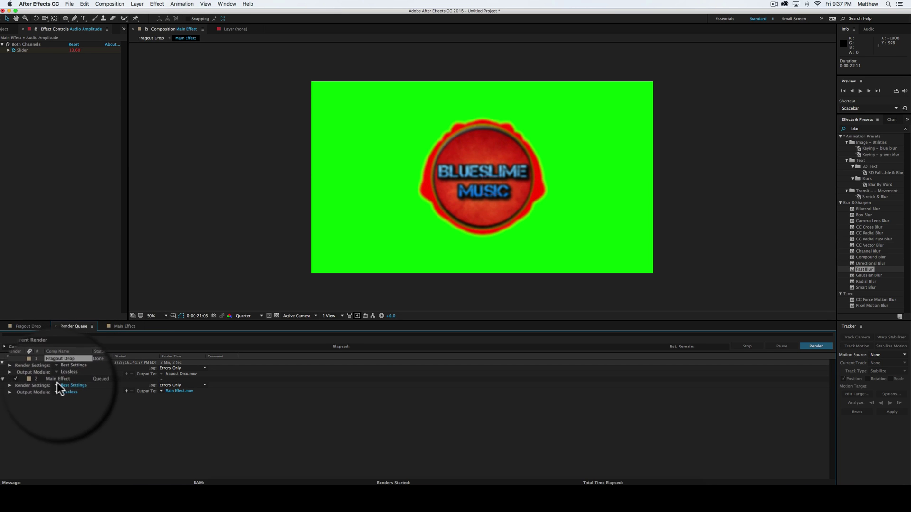
{"action": "left_click", "coordinate": [57, 381]}
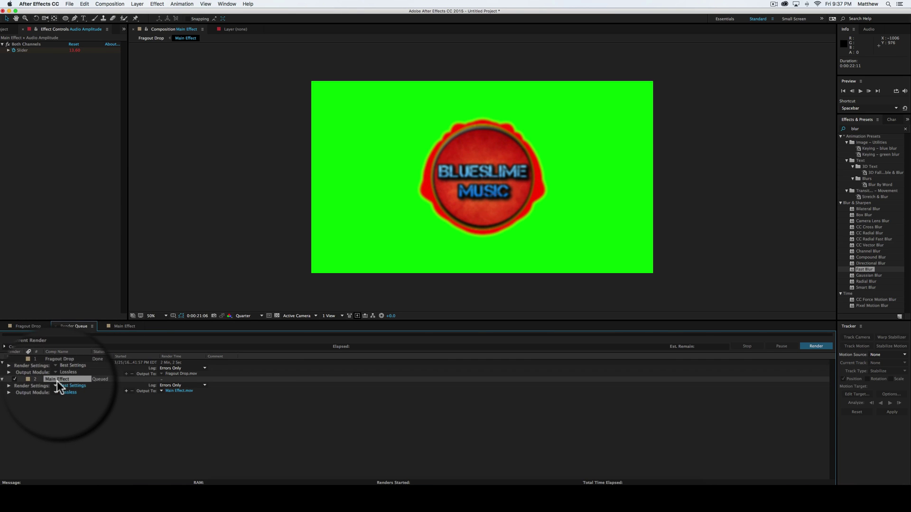
{"action": "left_click", "coordinate": [811, 347]}
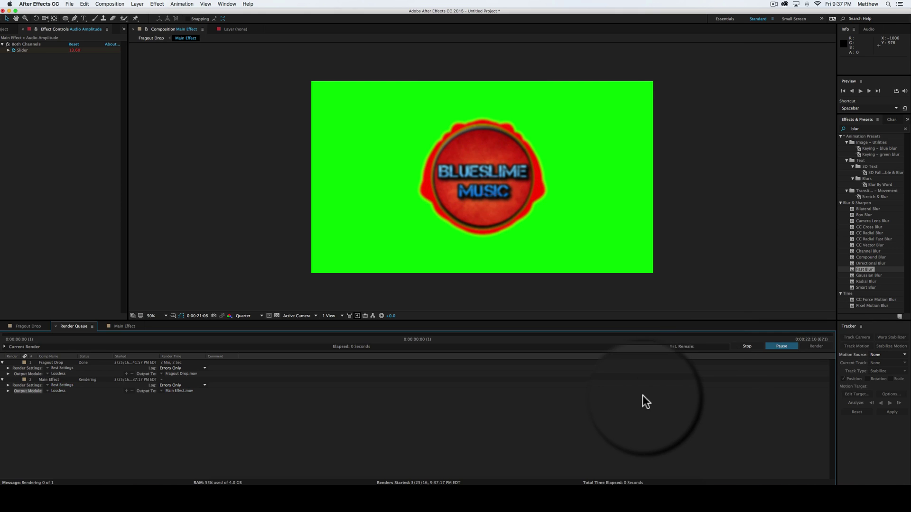
{"action": "left_click", "coordinate": [774, 4]}
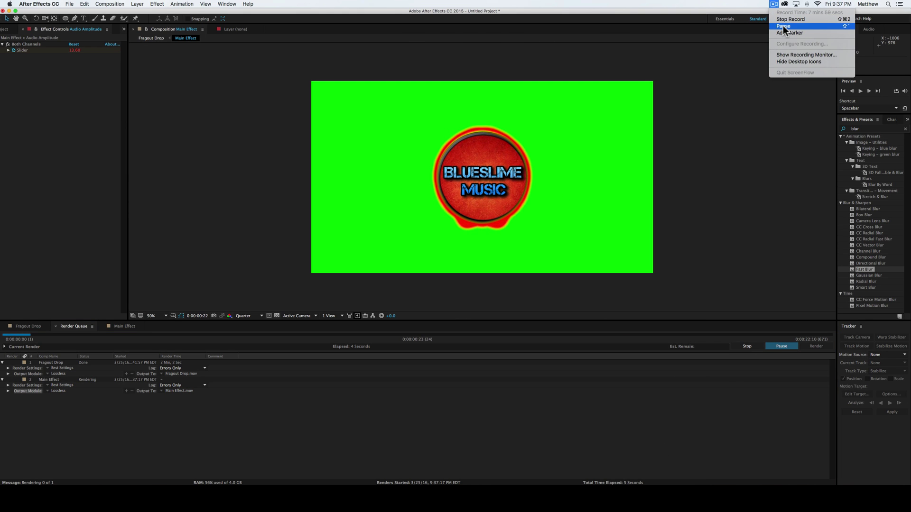
{"action": "left_click", "coordinate": [784, 26]}
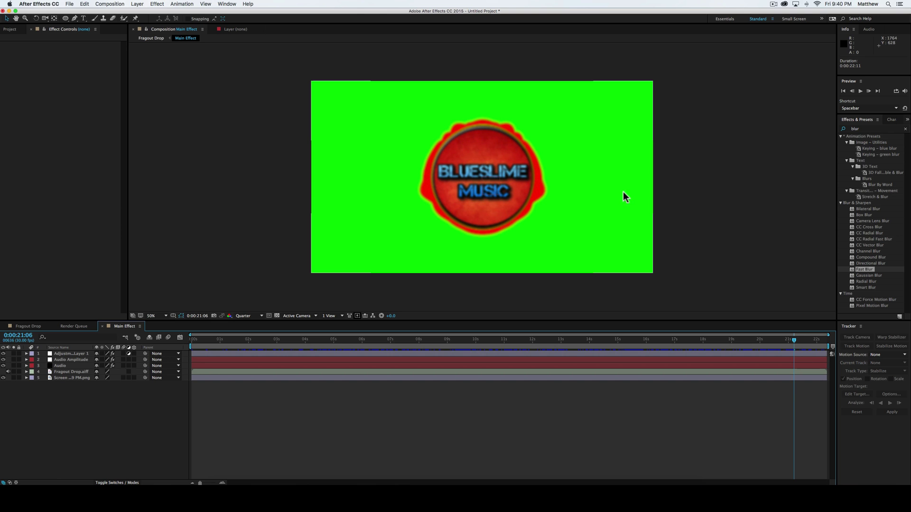
Step: Switch to the Fragout Drop composition and preview it twice from about 1 second
{"action": "left_click", "coordinate": [23, 328]}
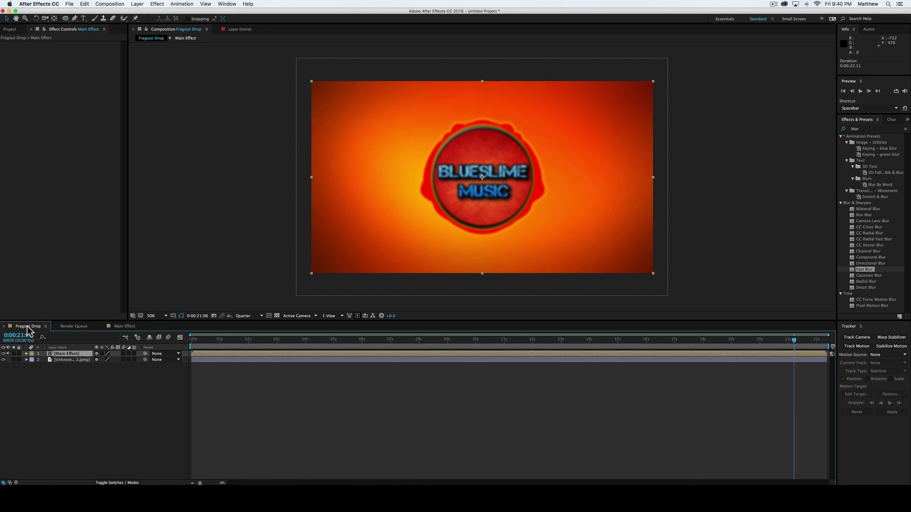
{"action": "left_click", "coordinate": [226, 339]}
{"action": "key", "text": "space"}
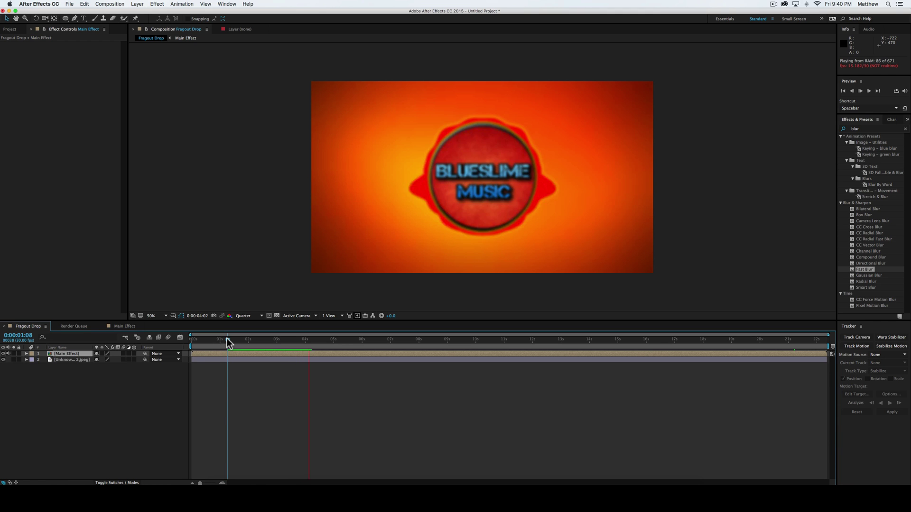
{"action": "key", "text": "space"}
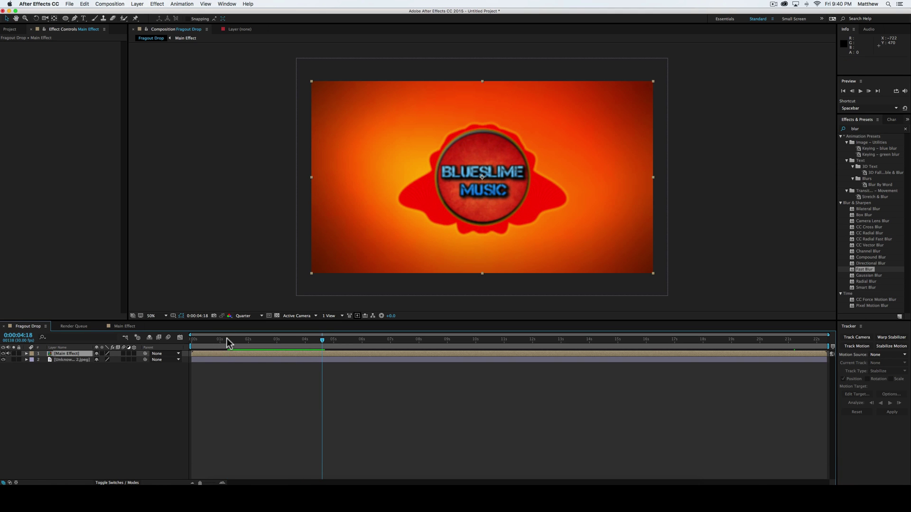
{"action": "left_click", "coordinate": [227, 338]}
{"action": "key", "text": "space"}
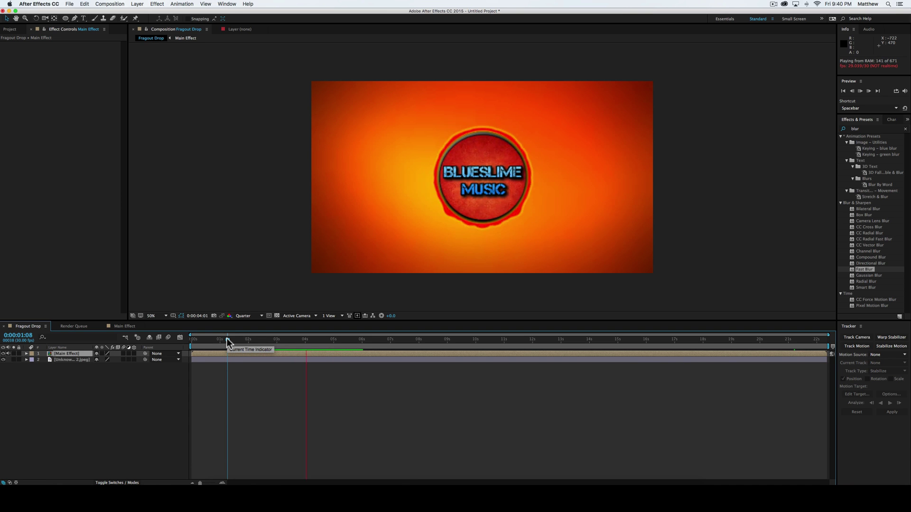
{"action": "key", "text": "space"}
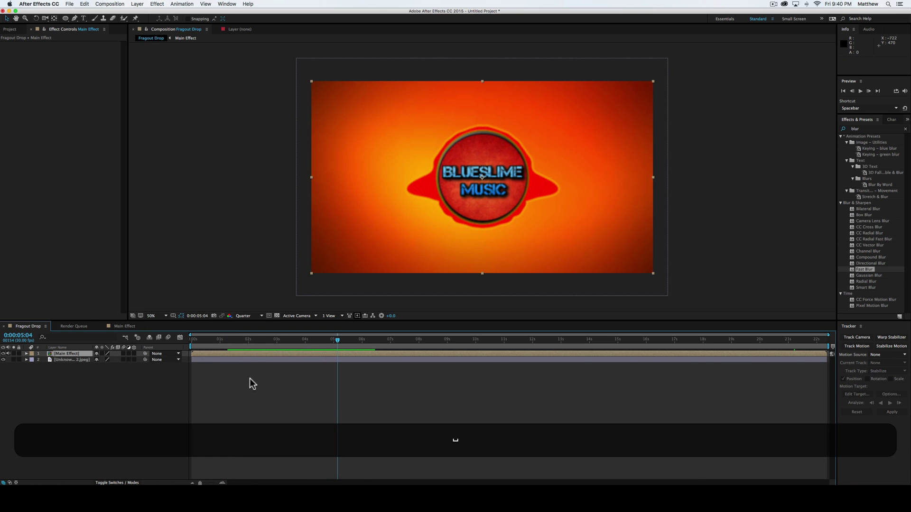
{"action": "left_click", "coordinate": [249, 377]}
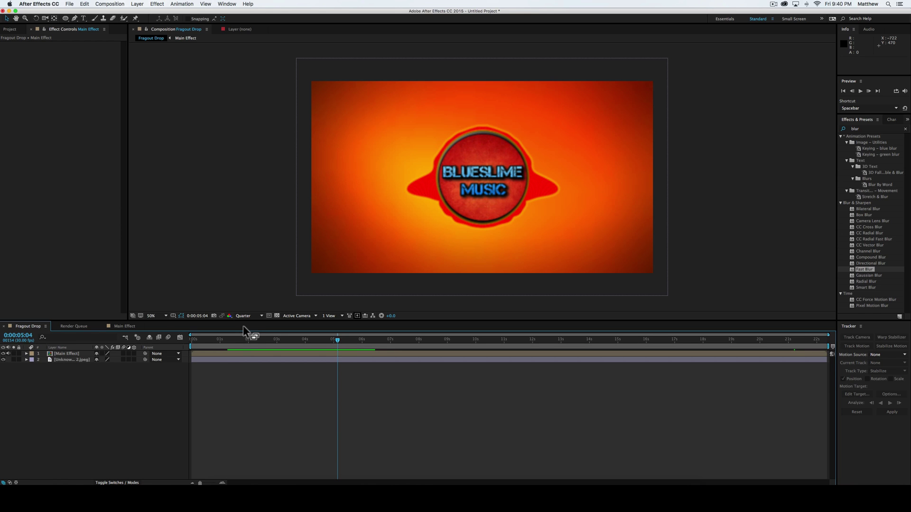
Step: Add Fragout Drop to the render queue as Fragout Drop_1.mov
{"action": "left_click", "coordinate": [103, 4]}
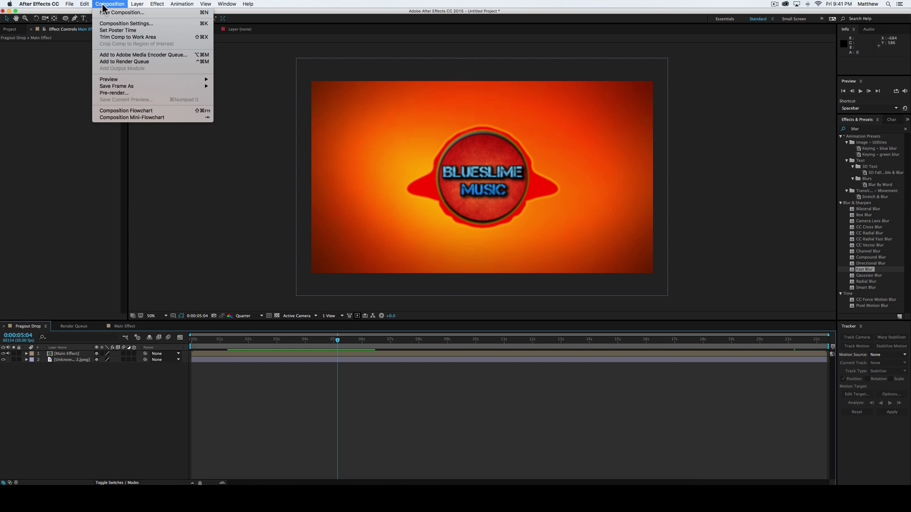
{"action": "left_click", "coordinate": [131, 61]}
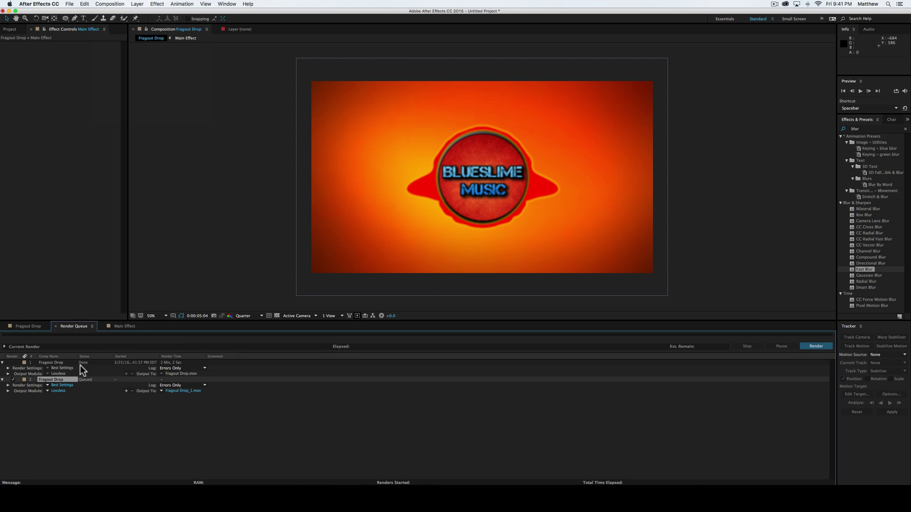